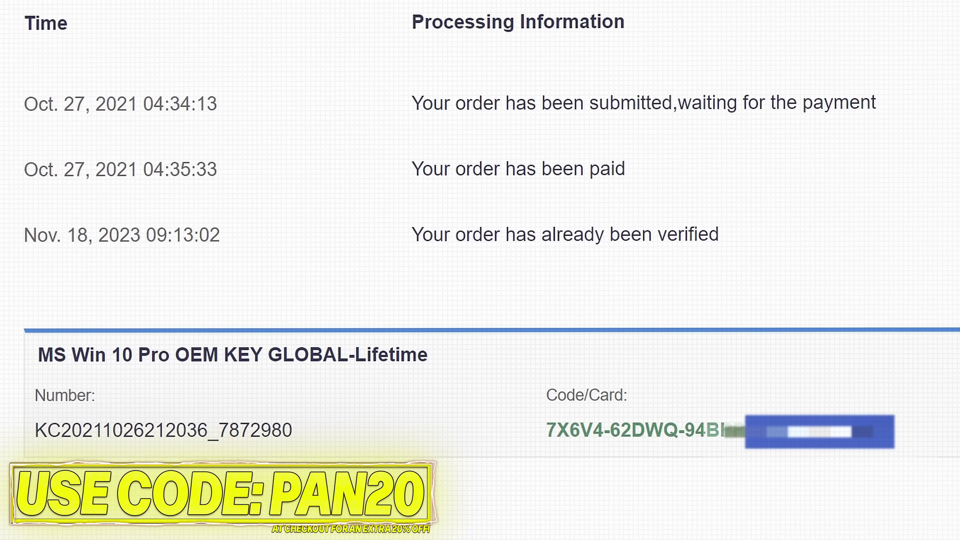
Step: Select and copy the Windows 10 Pro OEM licence key from the Hookies order page
triple_click(606, 509)
right_click(630, 435)
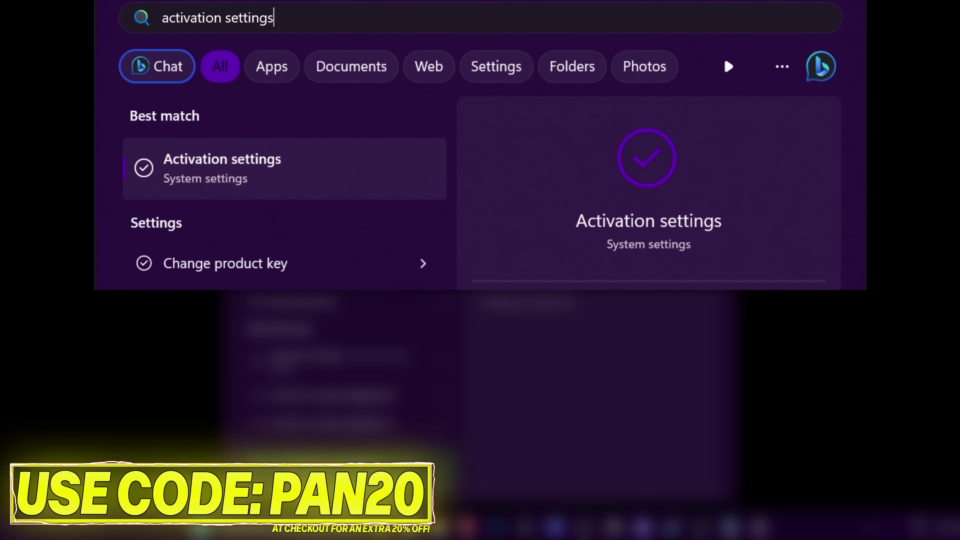
Step: Paste the copied Windows 10 Pro key into Change product key in Activation settings
click(323, 170)
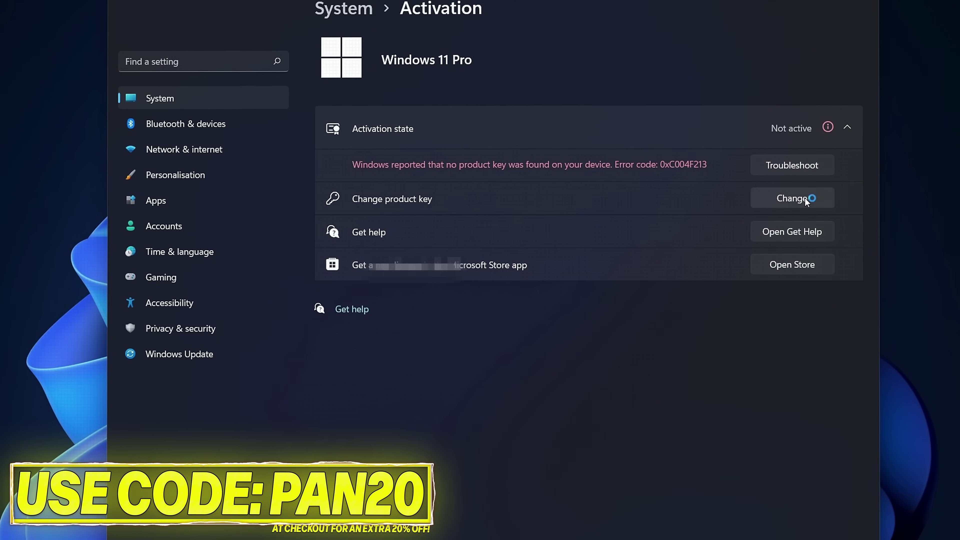
click(807, 200)
right_click(376, 276)
click(401, 286)
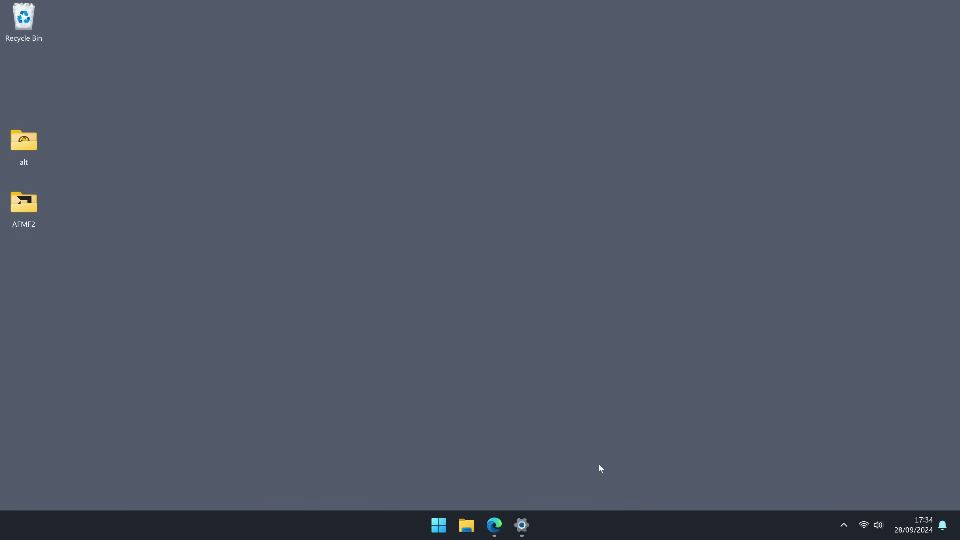
Step: Show GPU 0 on Task Manager's Performance page to identify the GeForce RTX 4060
right_click(601, 523)
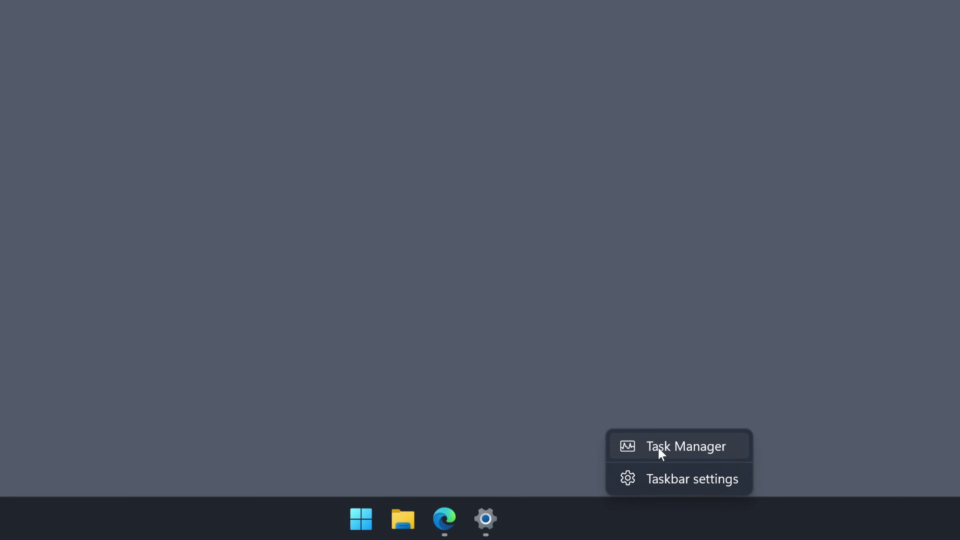
click(659, 449)
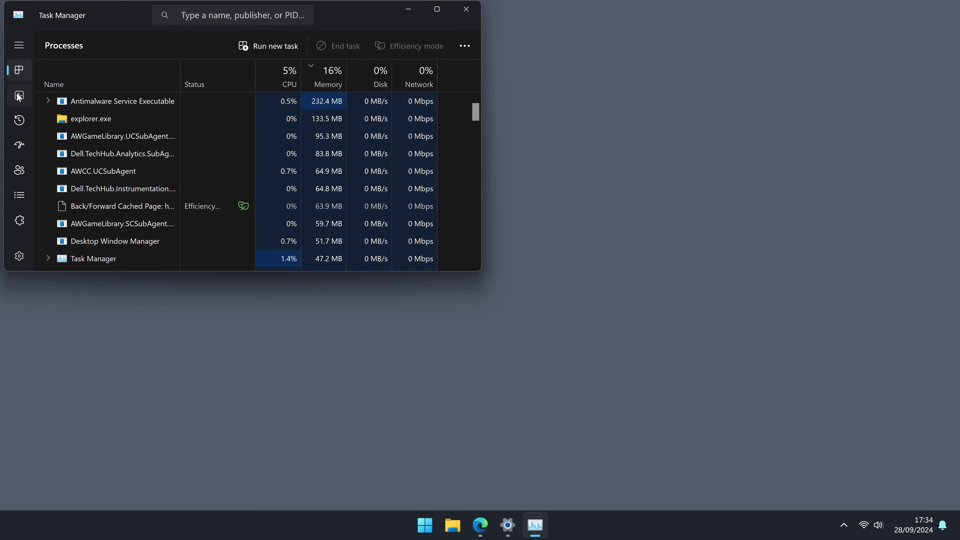
click(18, 96)
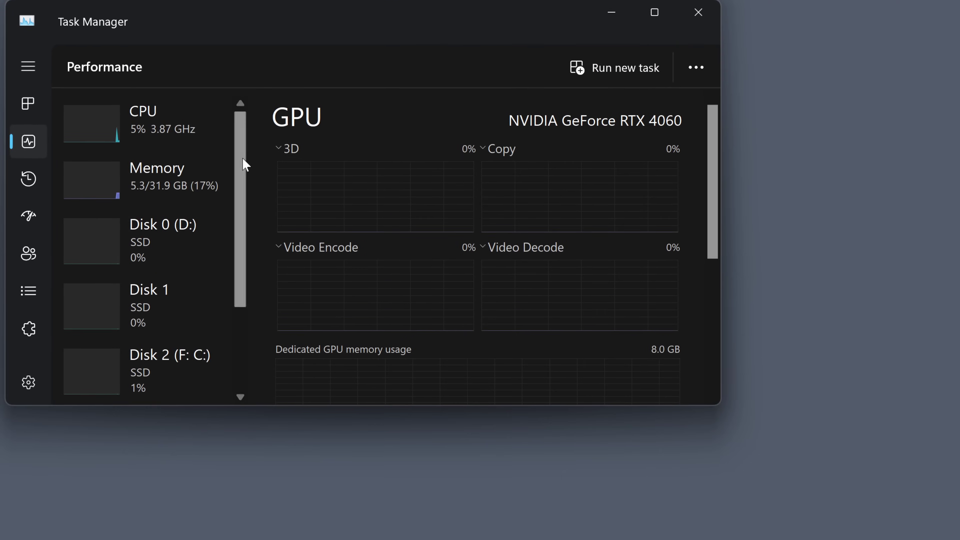
scroll(140, 267, down, 3)
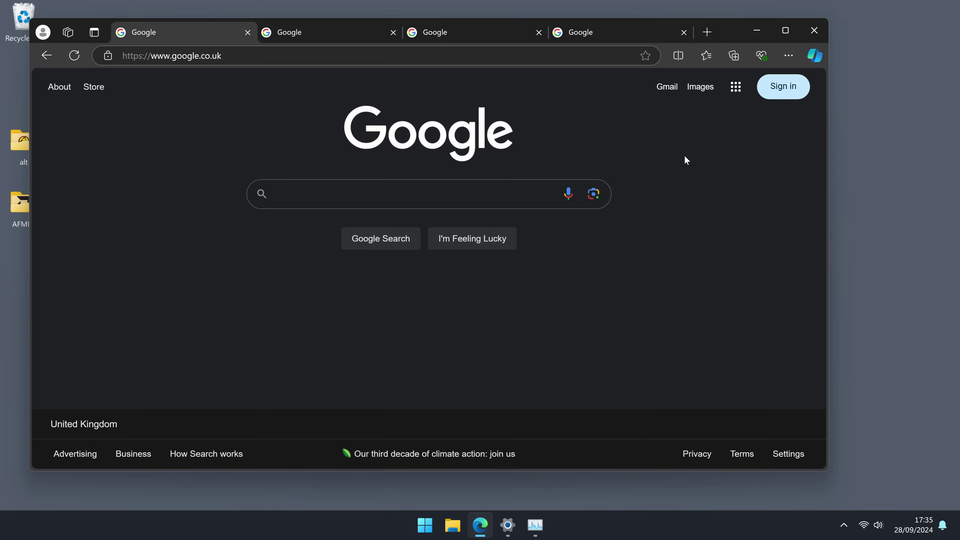
Step: Search 'nvidia drivers', 'amd radeon drivers' and 'intel arc drivers' in three separate tabs
text(nvidia drivers)
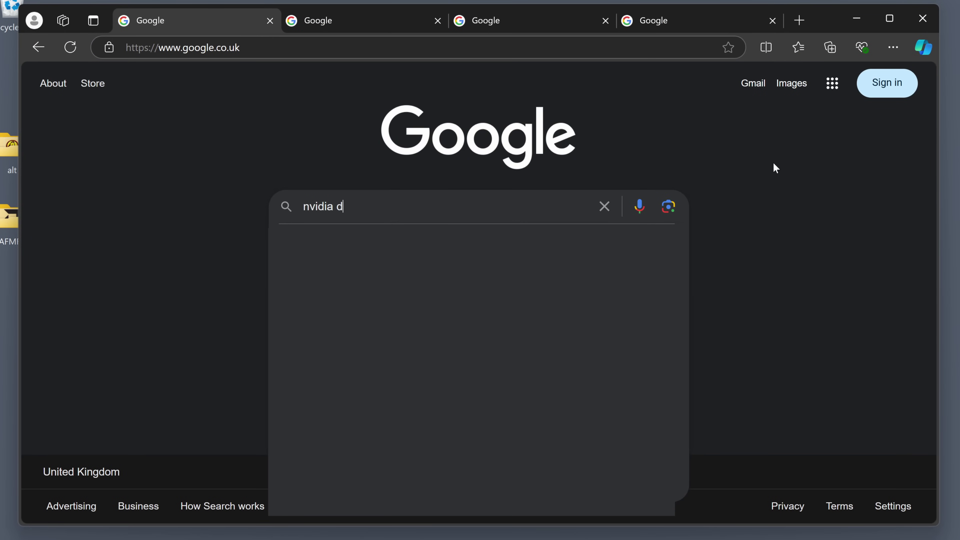
key(Return)
key(ctrl+Tab)
text(amd r)
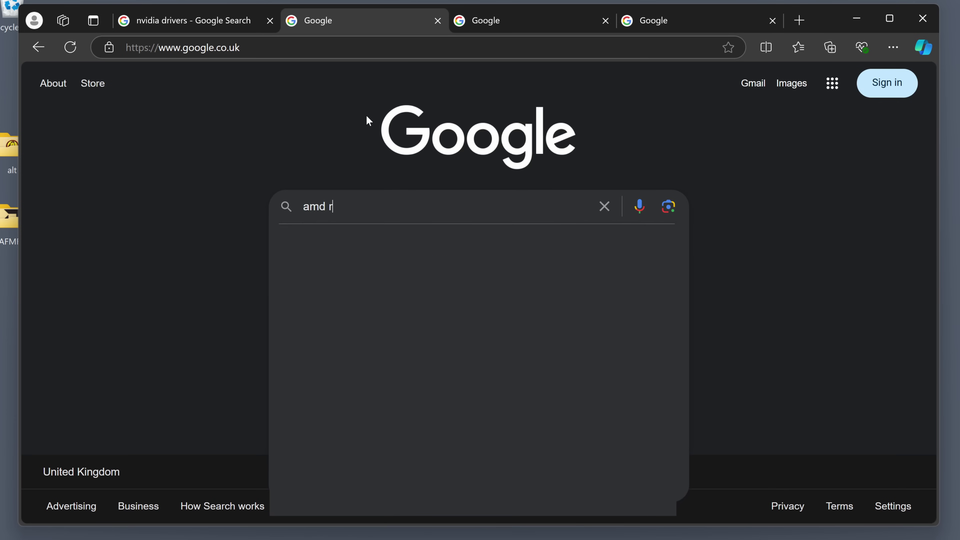
text(adeon drivers)
key(Return)
click(484, 21)
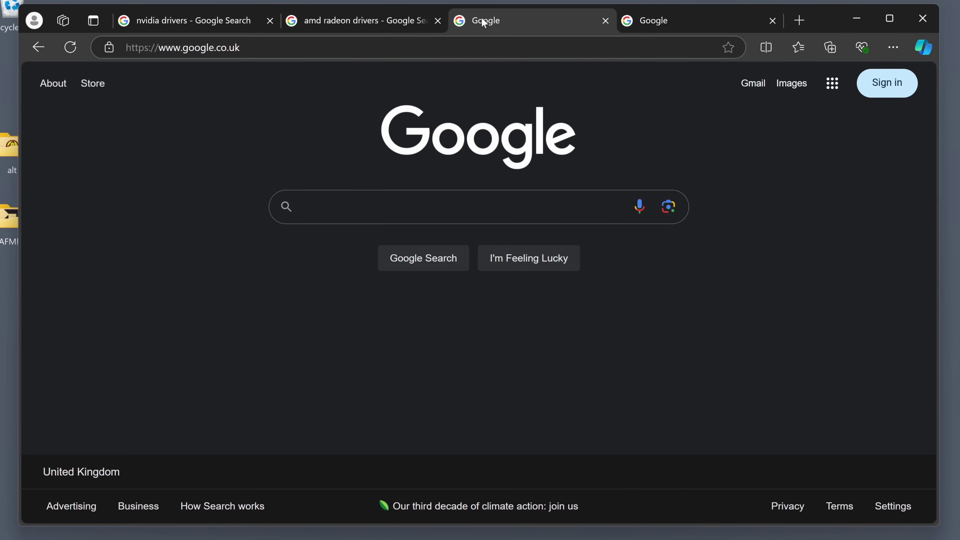
text(intel ar)
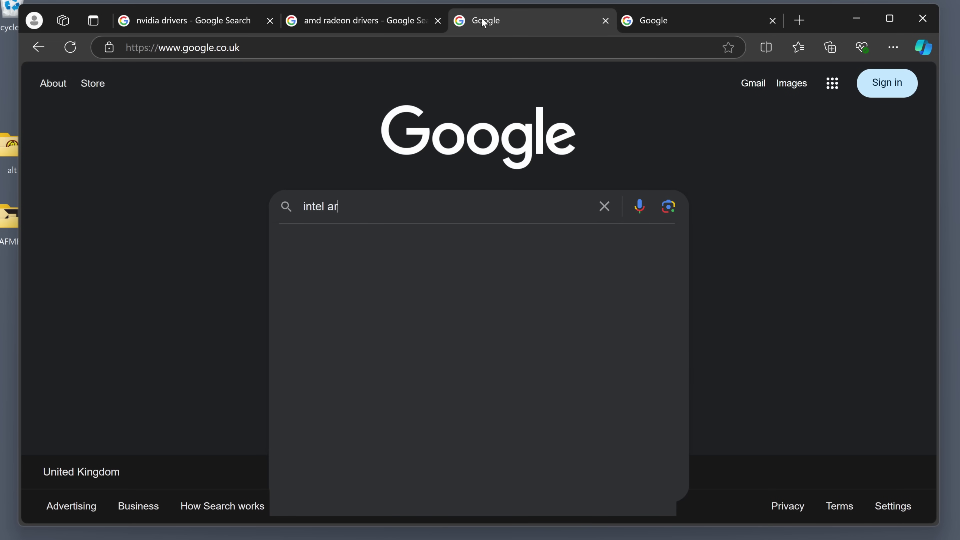
text(c drivers)
key(Return)
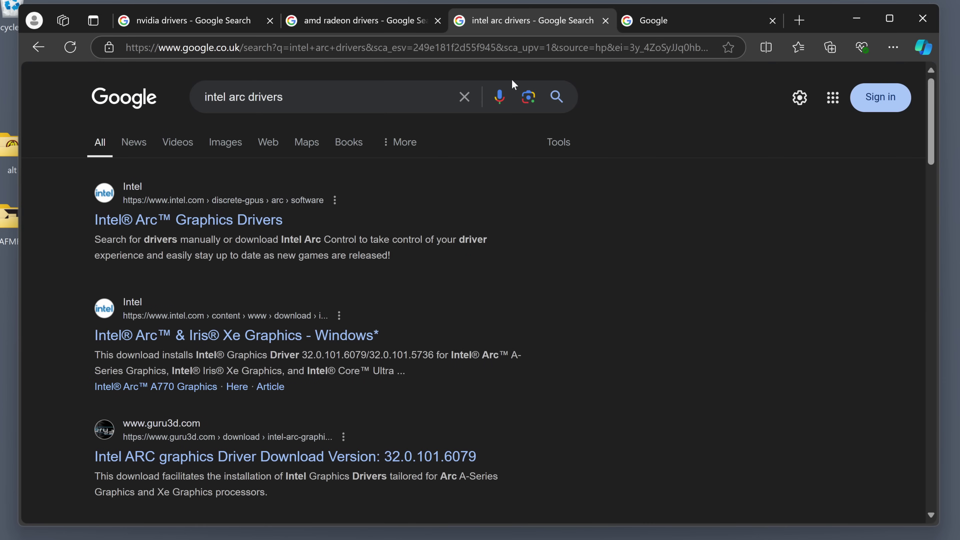
Step: Open the official NVIDIA, AMD and Intel Arc driver pages from each tab's results
click(275, 9)
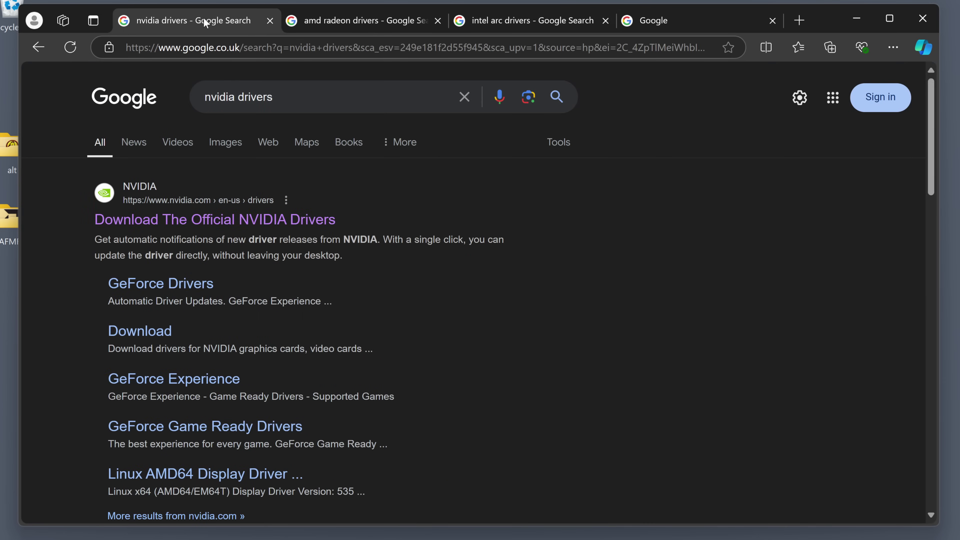
click(182, 220)
key(ctrl+Tab)
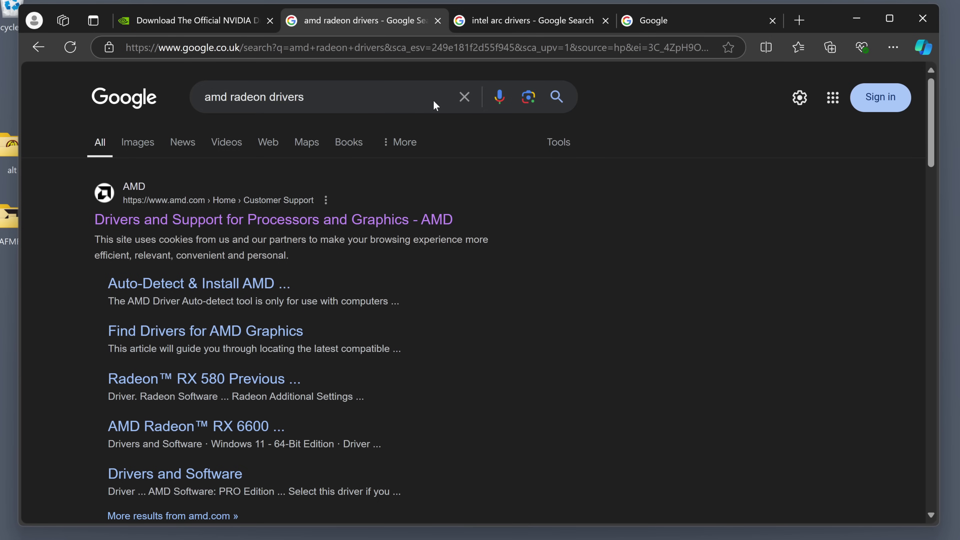
click(184, 219)
click(499, 26)
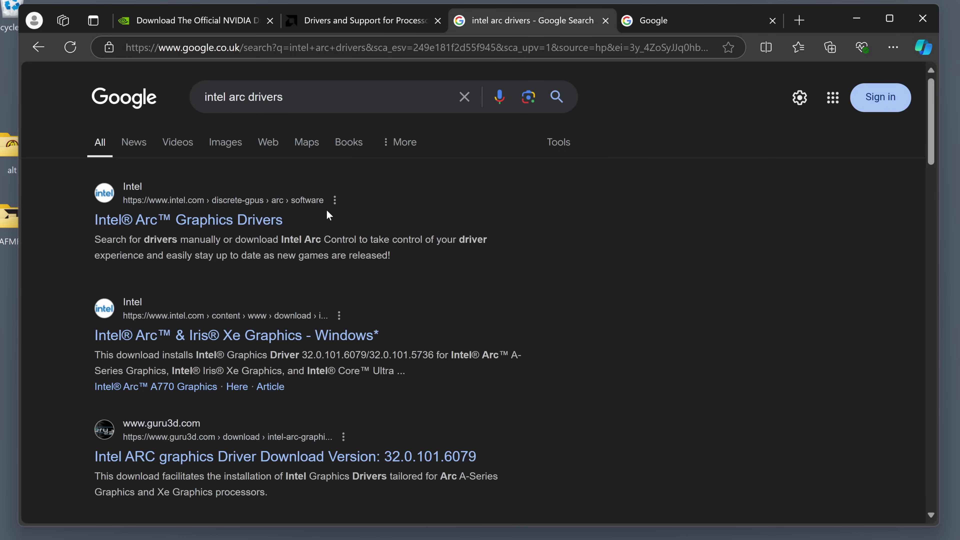
click(213, 220)
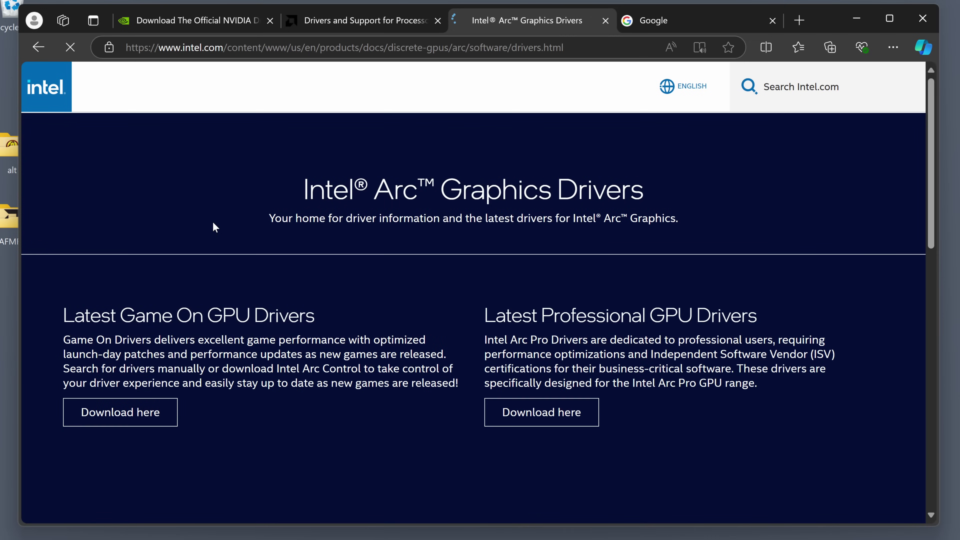
Step: Find NVIDIA drivers for GeForce RTX 40 Series, RTX 4060 on Windows 11
key(ctrl+1)
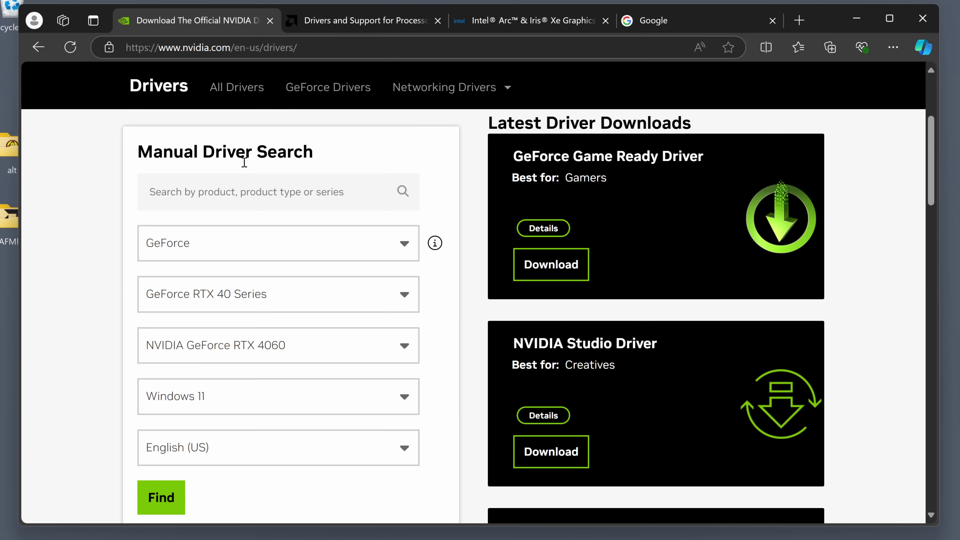
click(218, 255)
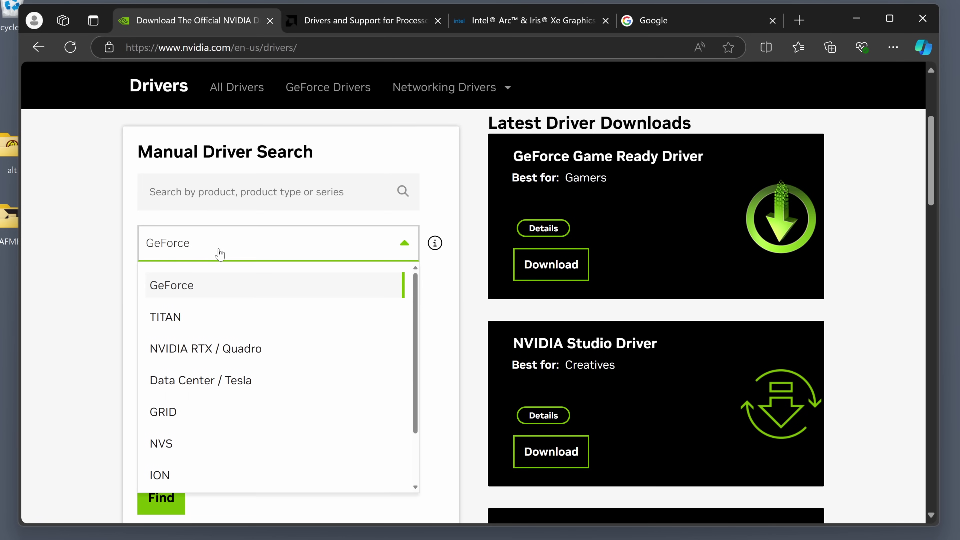
click(185, 287)
click(225, 298)
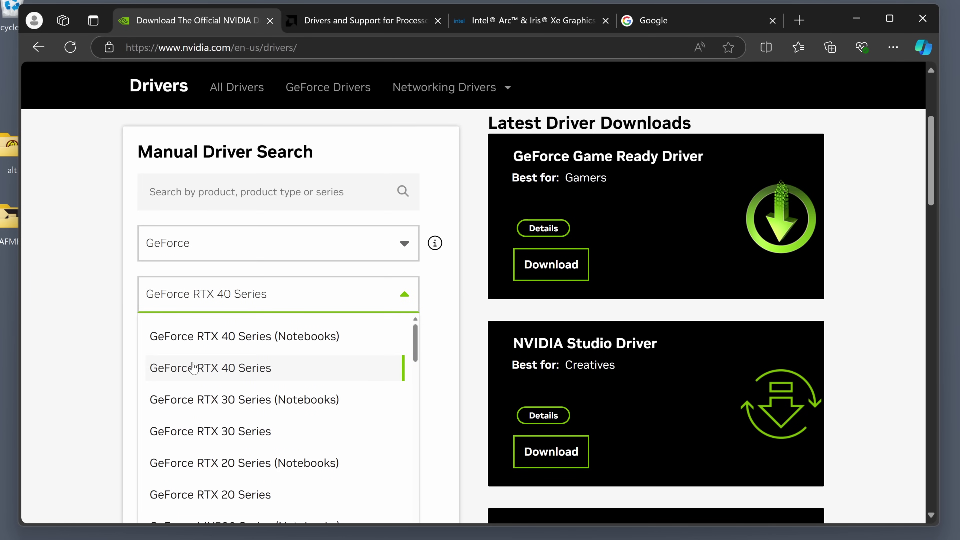
click(215, 368)
click(240, 397)
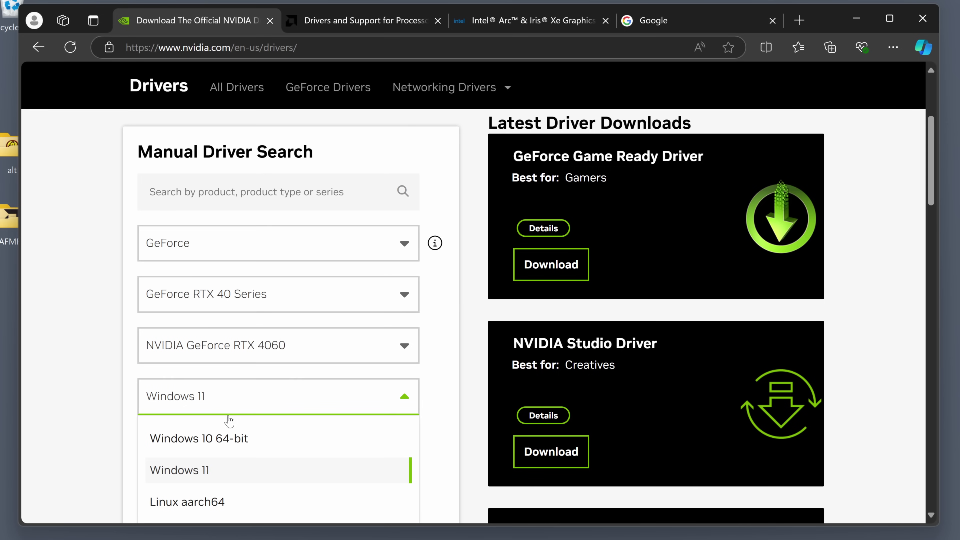
click(204, 471)
click(159, 497)
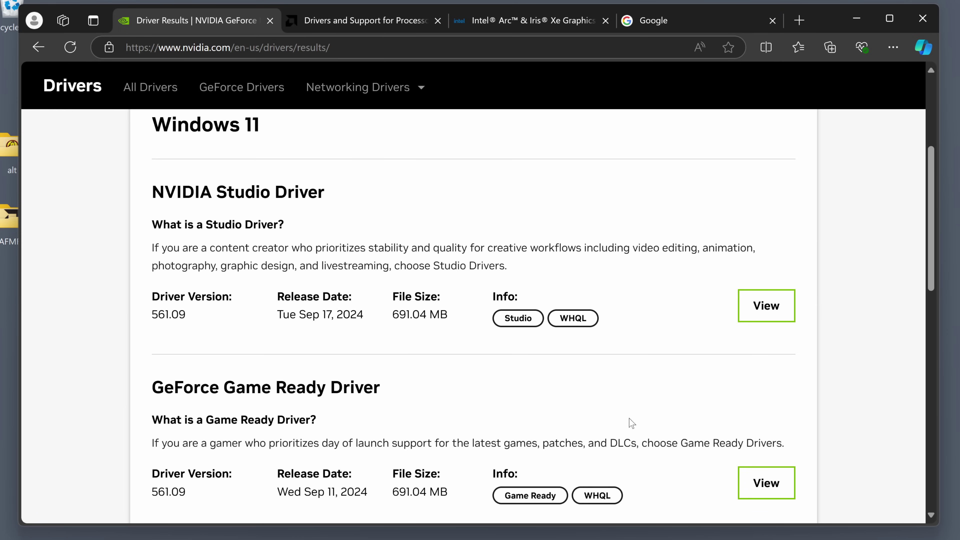
Step: Download the GeForce Game Ready driver 561.09 from its details page
click(773, 492)
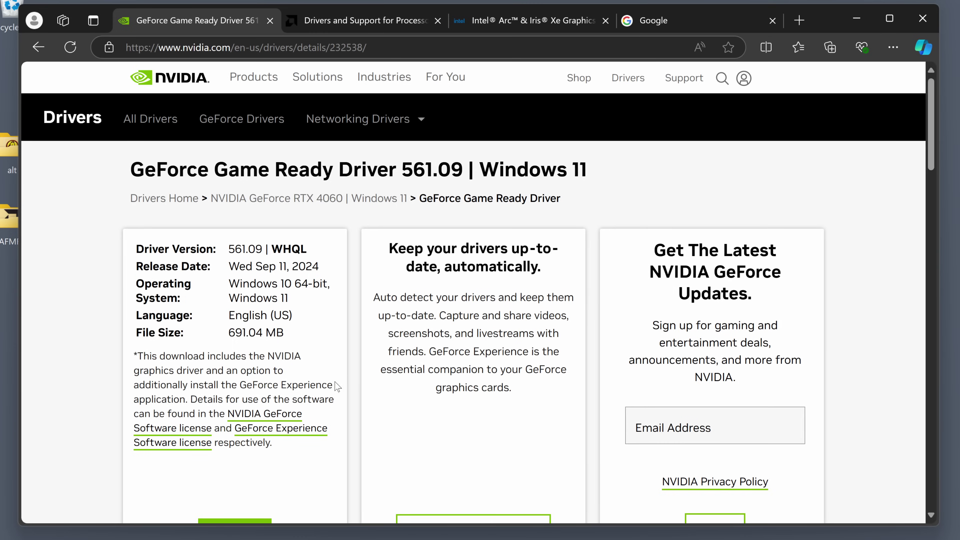
scroll(362, 321, down, 2)
click(234, 461)
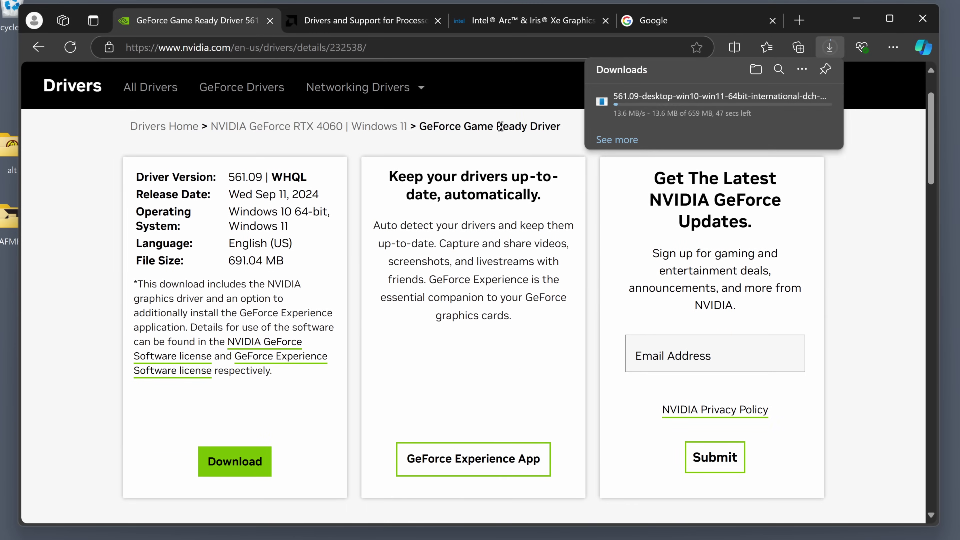
Step: Look up AMD drivers for Graphics, Radeon RX 7000 Series, AMD Radeon RX 7600
click(354, 21)
scroll(595, 339, down, 2)
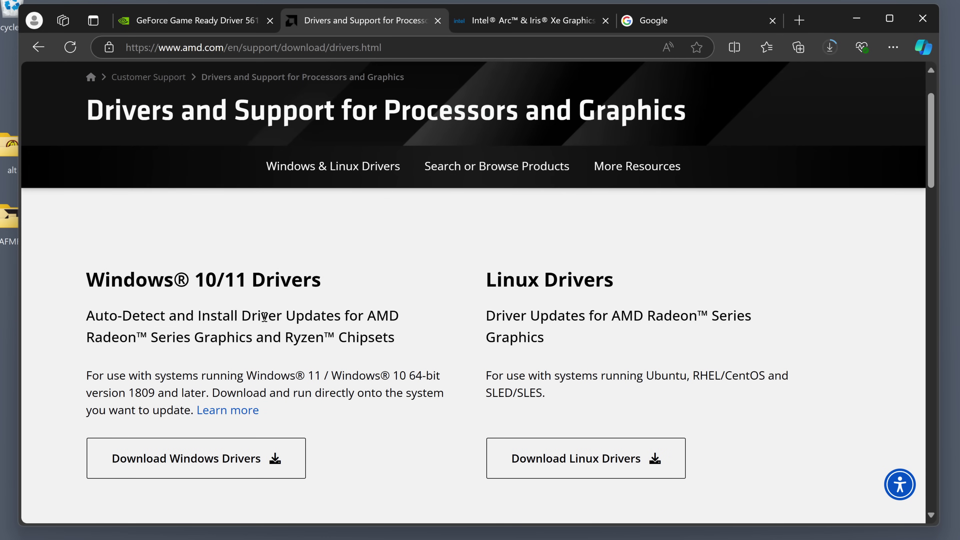
scroll(264, 317, down, 12)
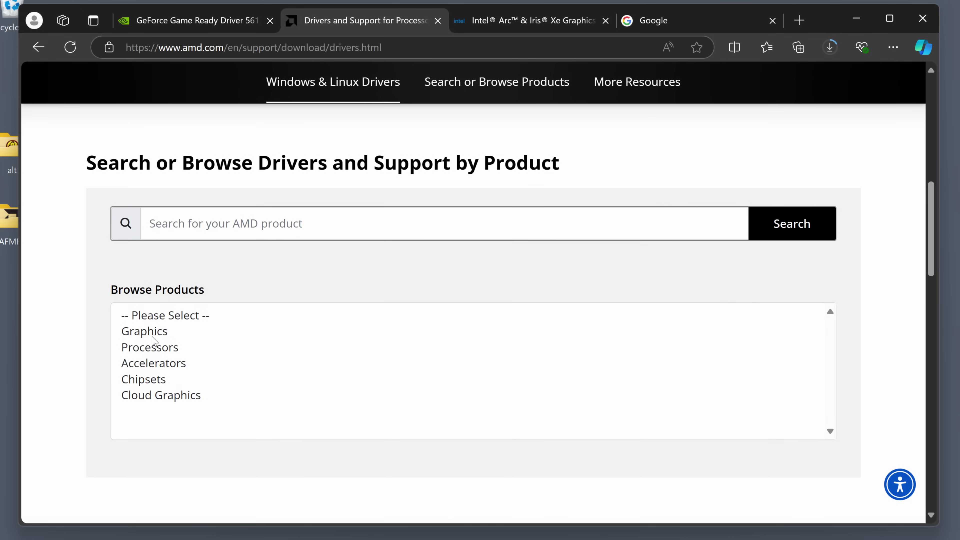
click(139, 333)
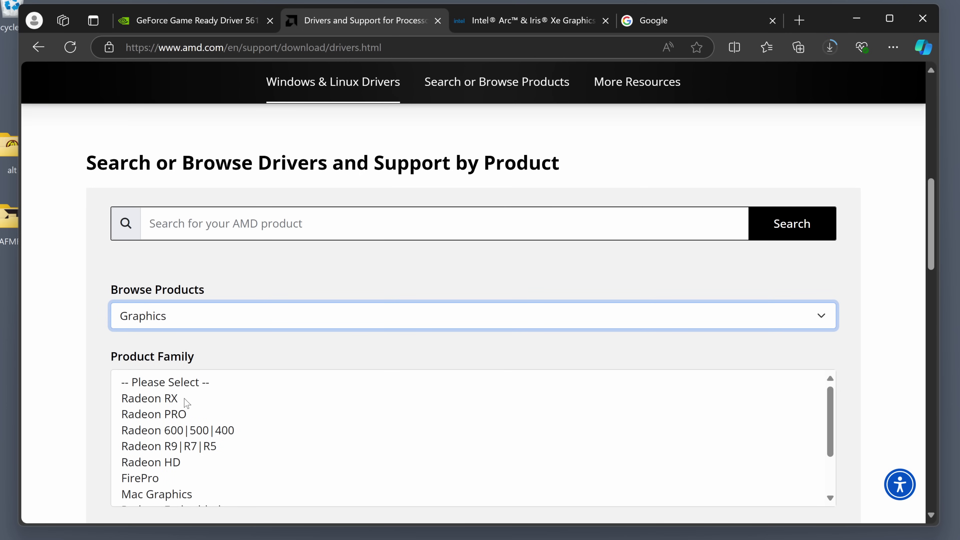
click(152, 395)
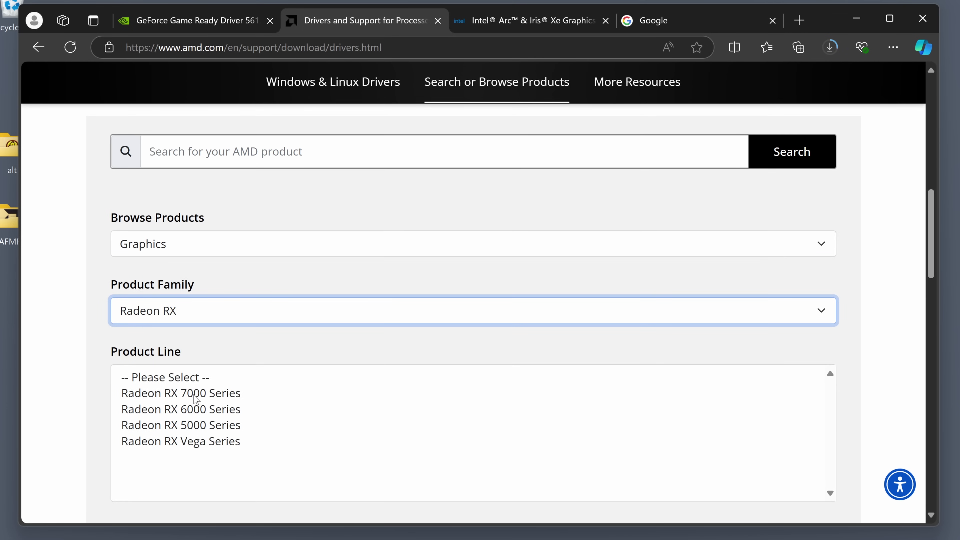
click(216, 395)
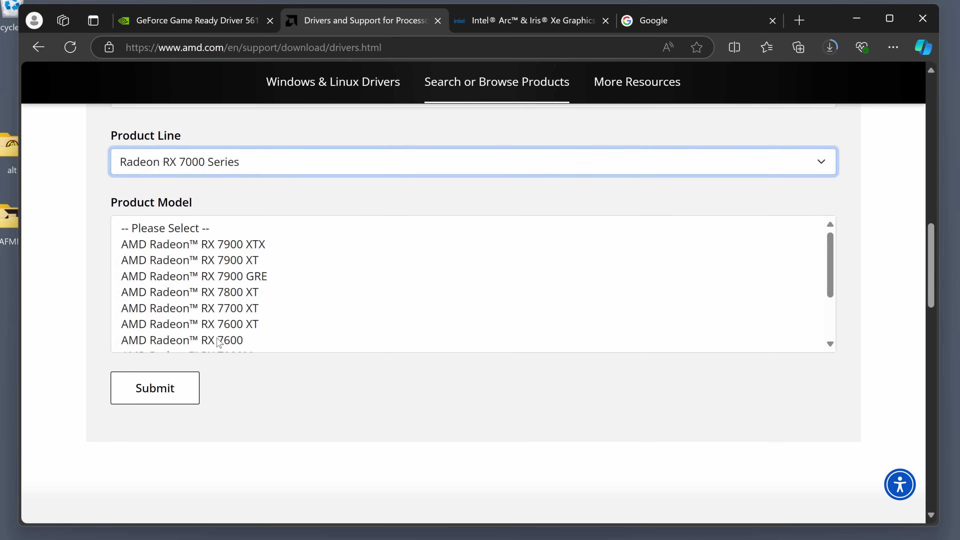
click(219, 341)
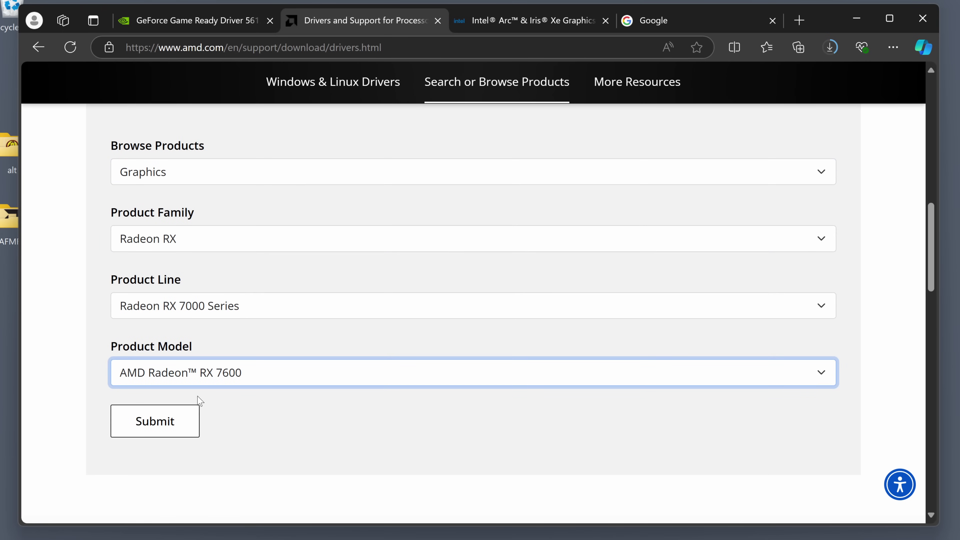
click(154, 422)
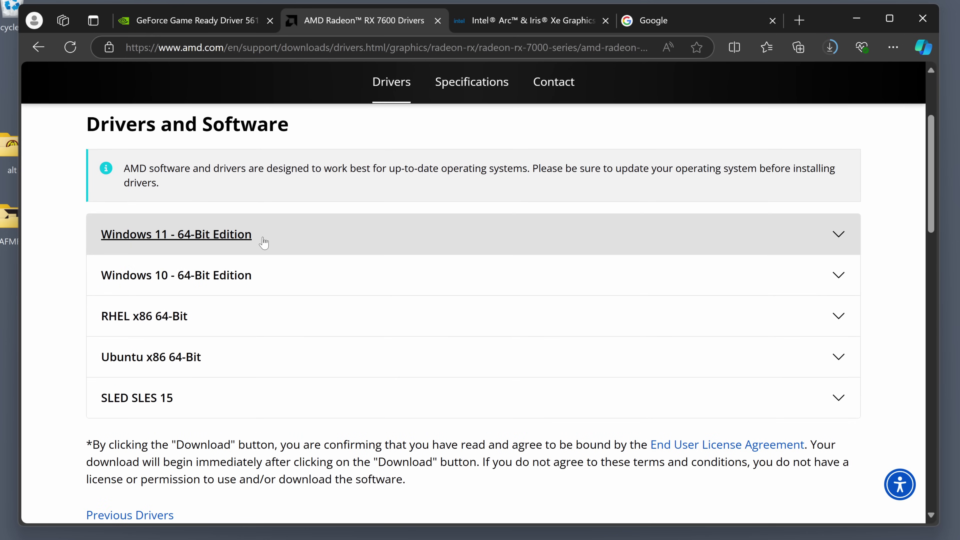
Step: Expand Windows 11 64-bit downloads and highlight the Auto-Detect and Adrenalin 24.8.1 entries
click(263, 243)
scroll(301, 287, down, 2)
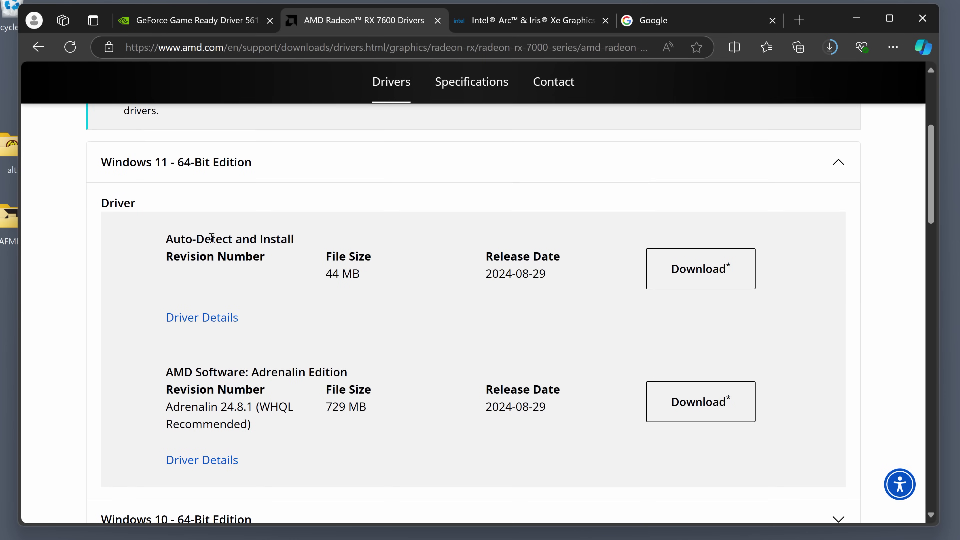
drag(179, 241, 281, 241)
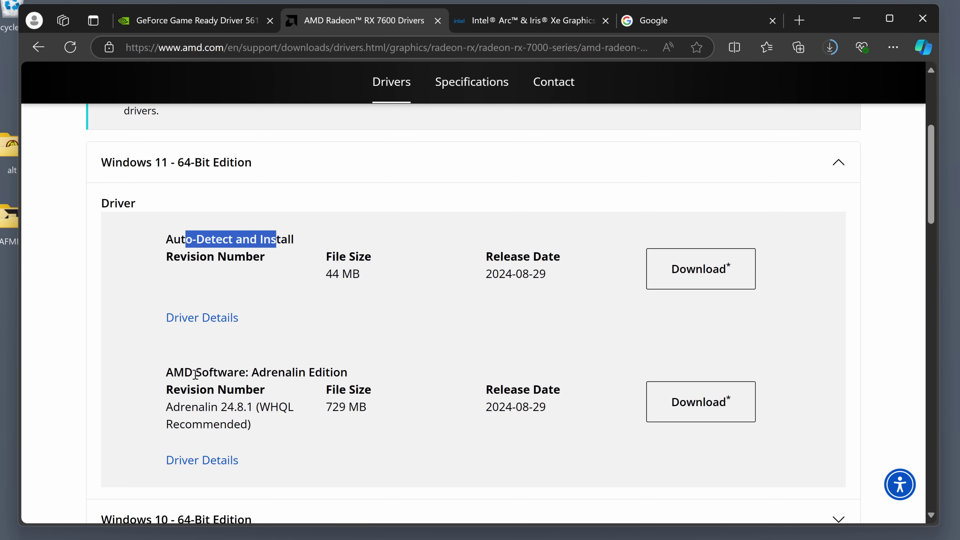
drag(174, 372, 265, 390)
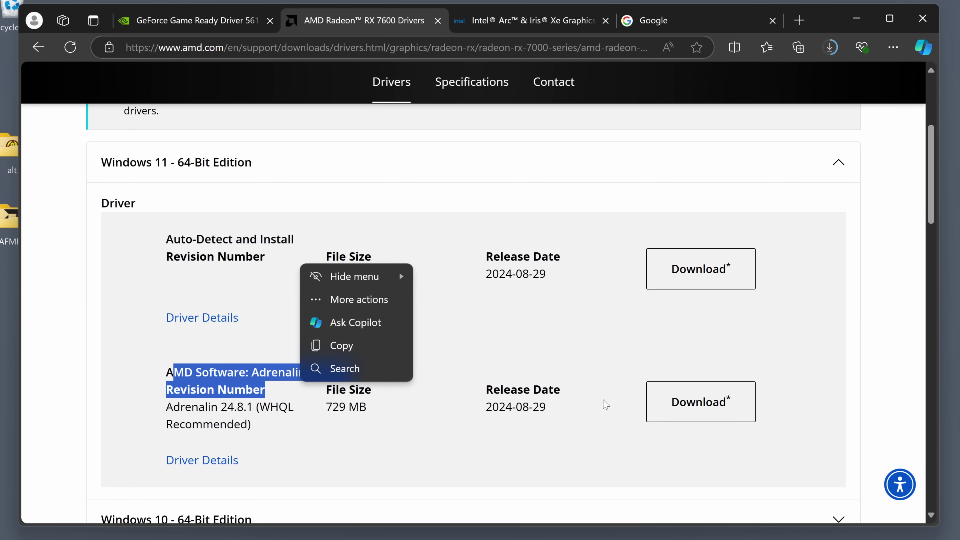
Step: Download the AMD Adrenalin driver and keep Intel's Arc & Iris Xe driver on Latest
click(690, 401)
key(ctrl+Tab)
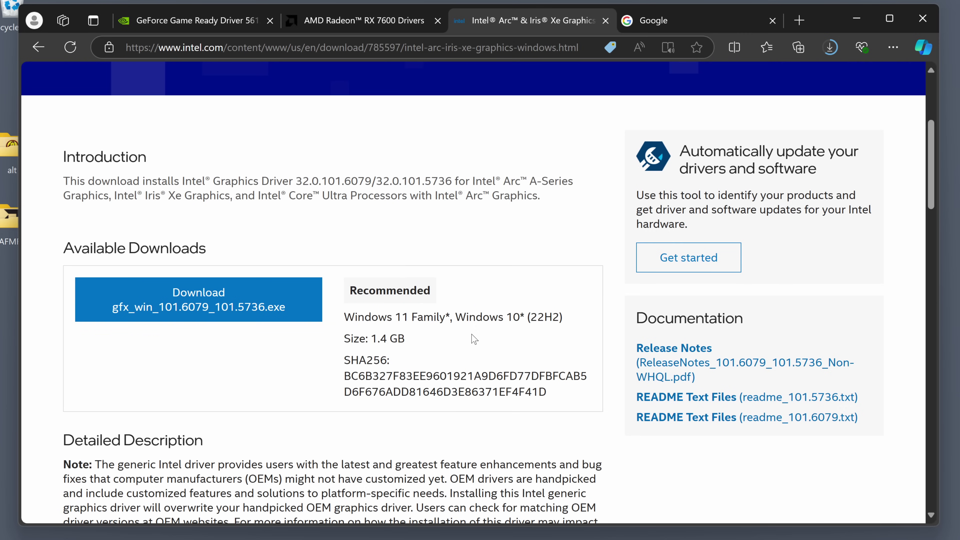
scroll(474, 340, up, 5)
click(393, 267)
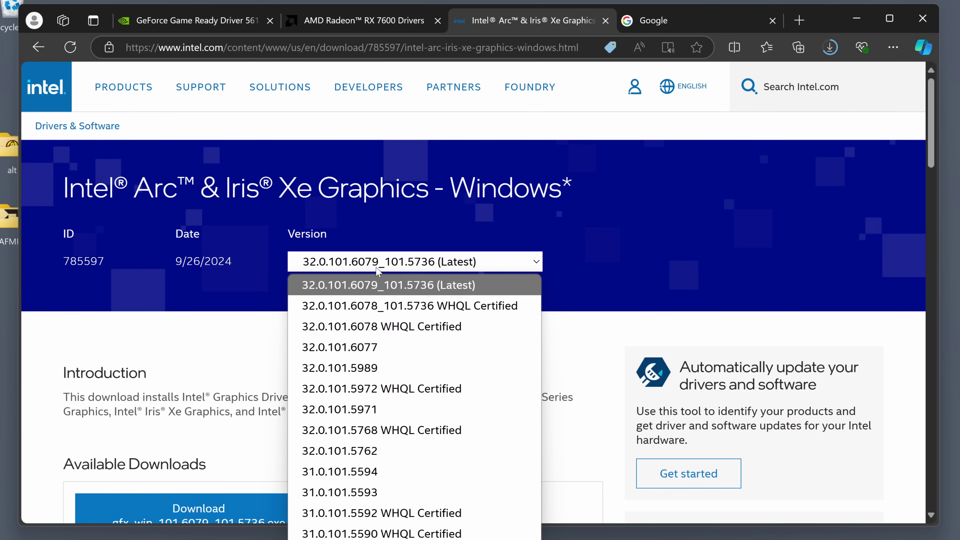
click(416, 290)
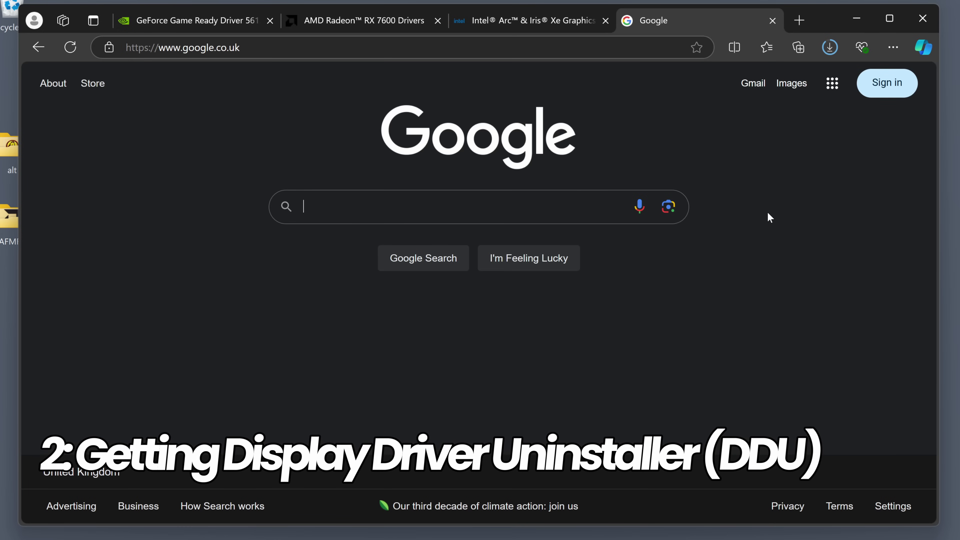
Step: Search 'display driver uninstaller' and open Wagnardsoft's DDU 18.0.8.1 download and support post
text(d)
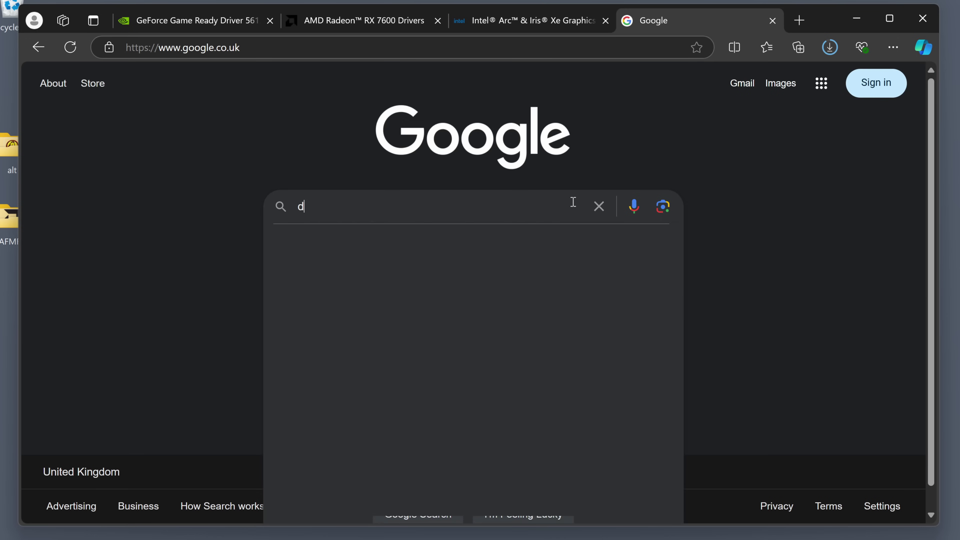
text(isplay driver uninstaller)
key(Return)
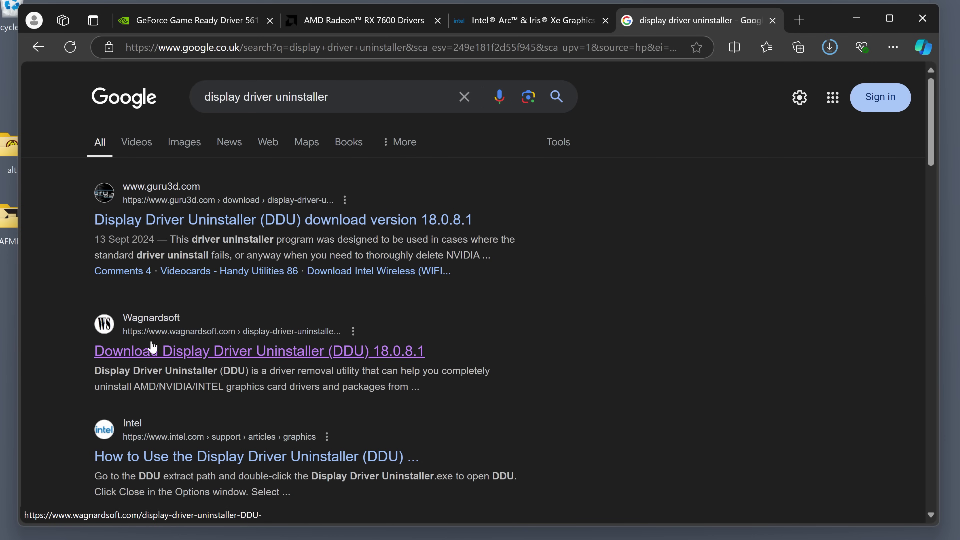
click(217, 329)
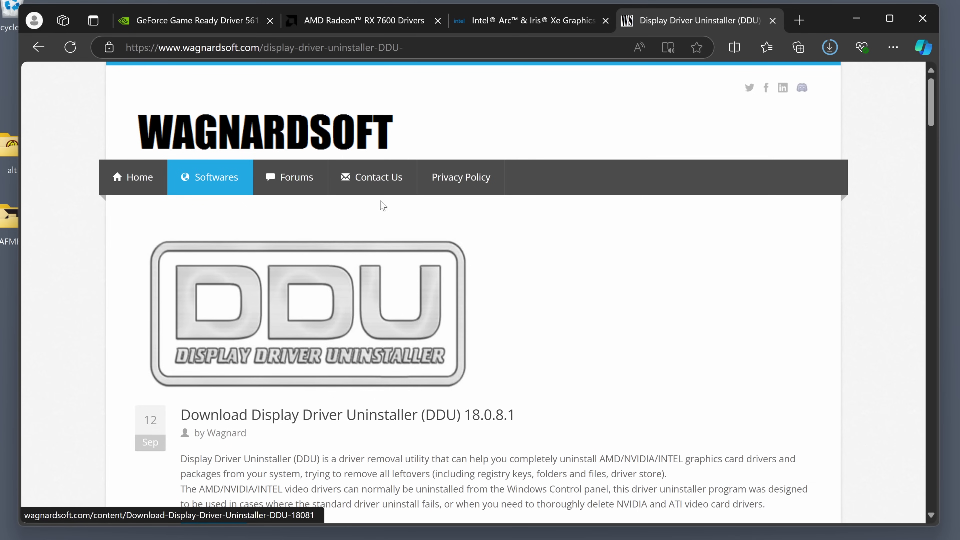
scroll(432, 227, down, 4)
click(227, 397)
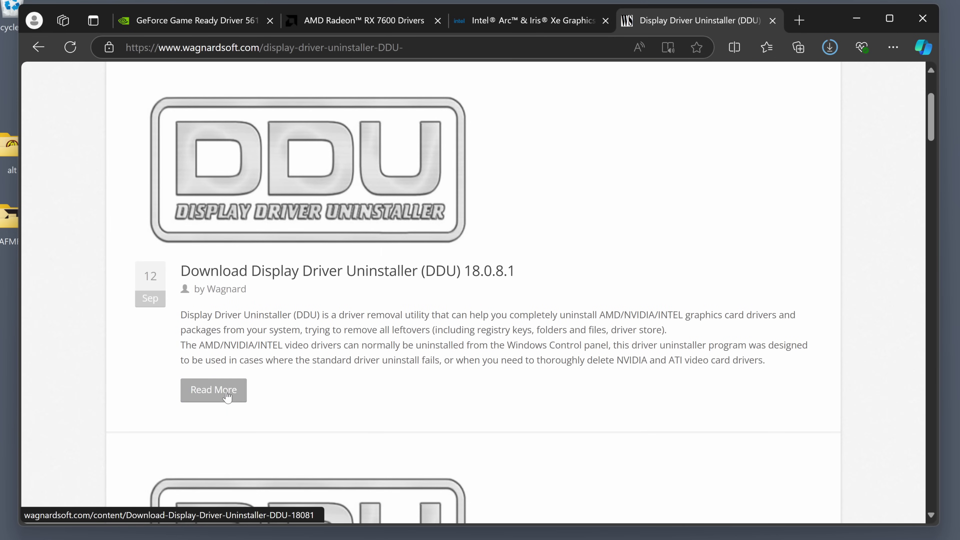
scroll(412, 227, down, 15)
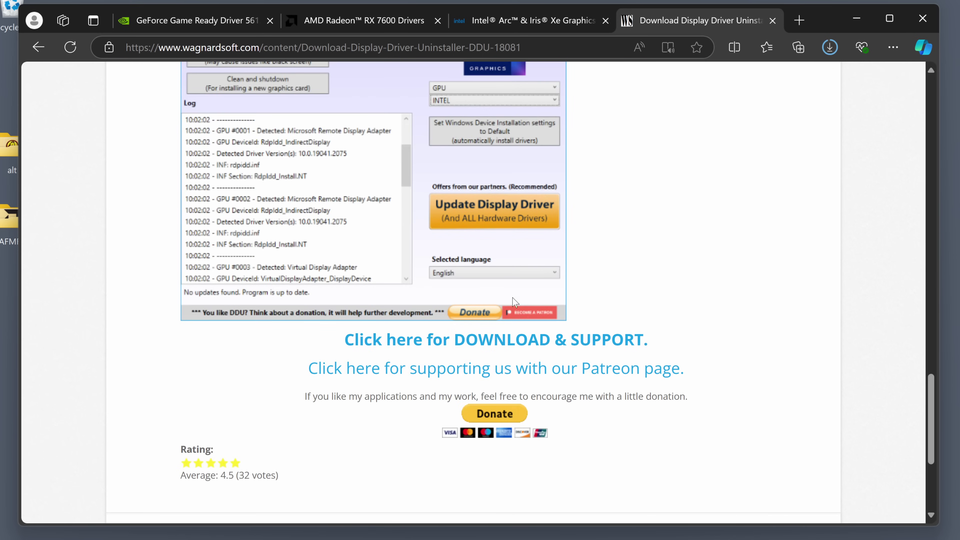
click(438, 342)
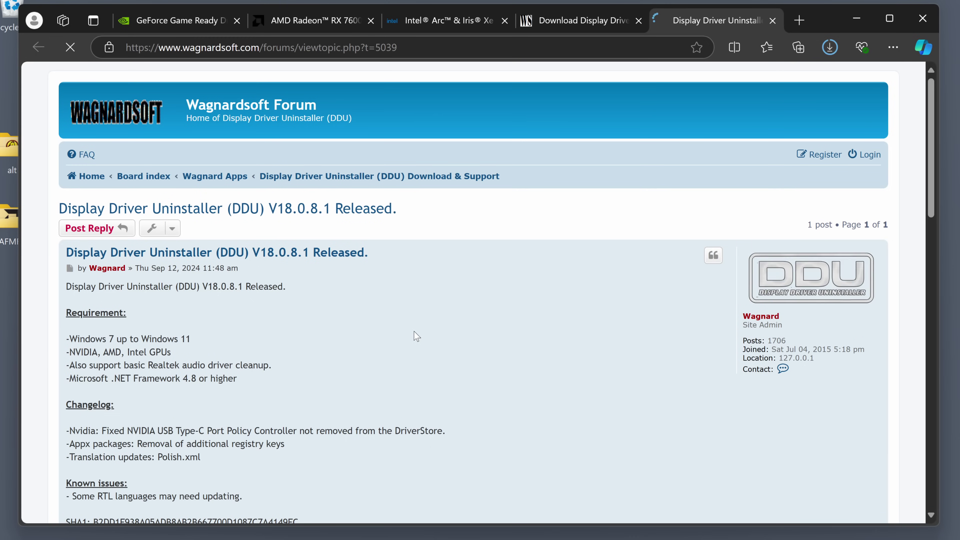
Step: Download the DDU Portable self-extractor and show it in its desktop folder
scroll(324, 310, down, 5)
scroll(329, 302, down, 2)
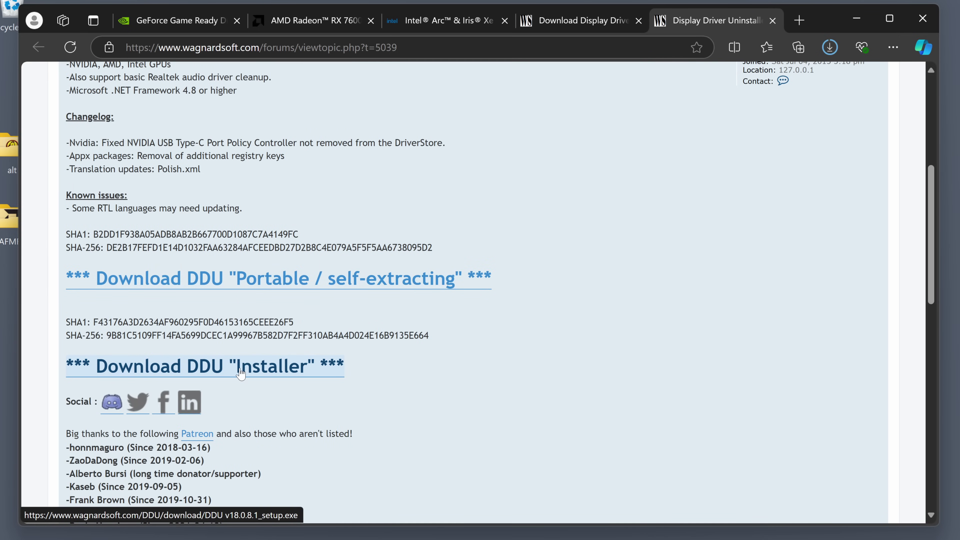
click(378, 279)
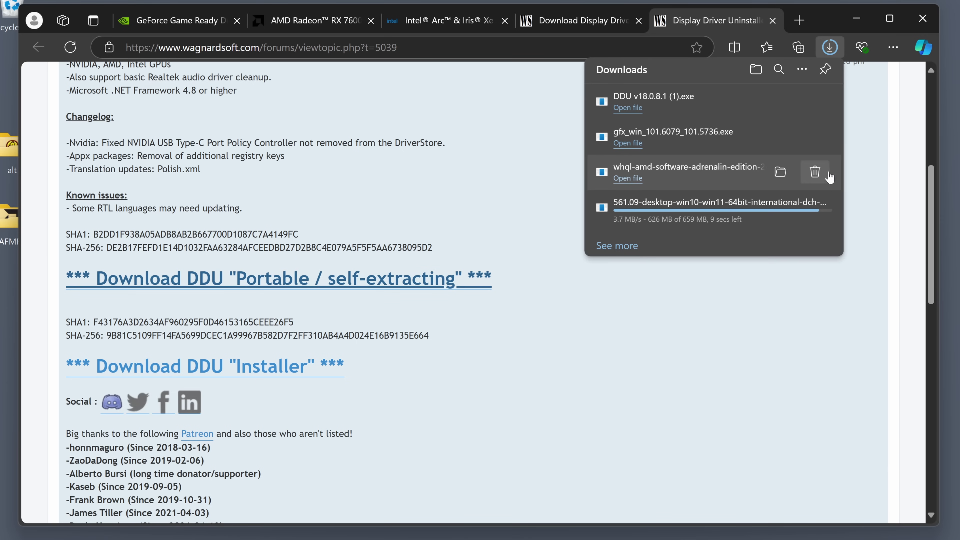
mouse_move(761, 119)
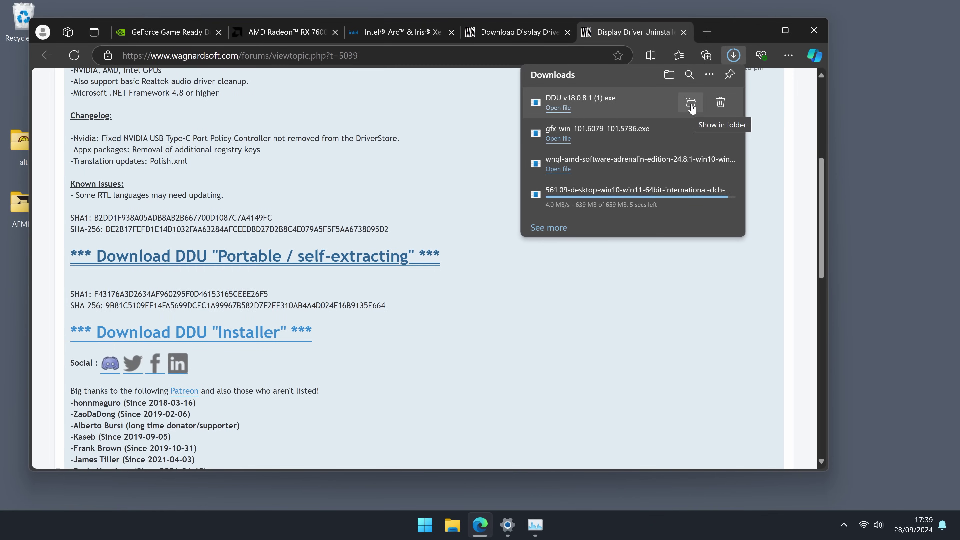
click(691, 108)
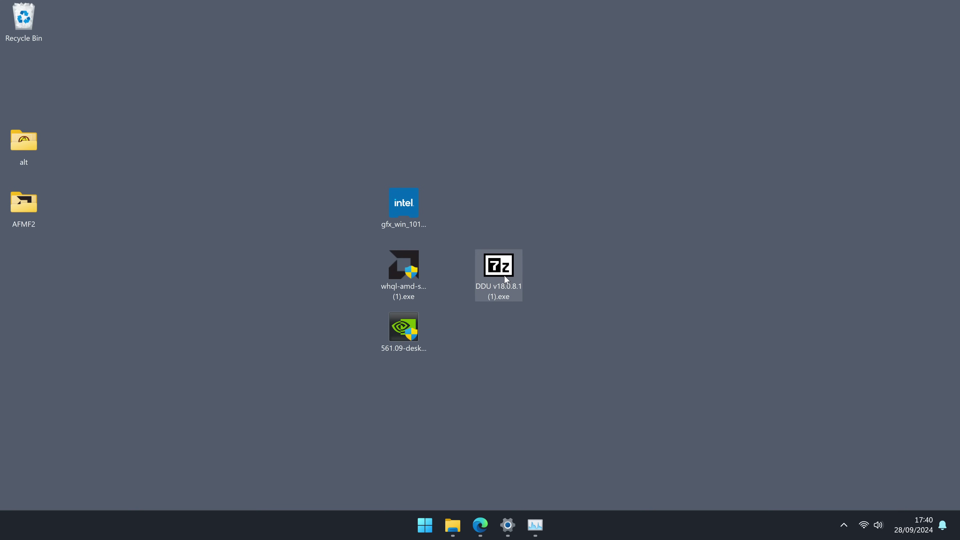
Step: Extract DDU v18.0.8.1 (1).exe to the desktop with the 7-Zip self-extractor
double_click(506, 279)
click(506, 287)
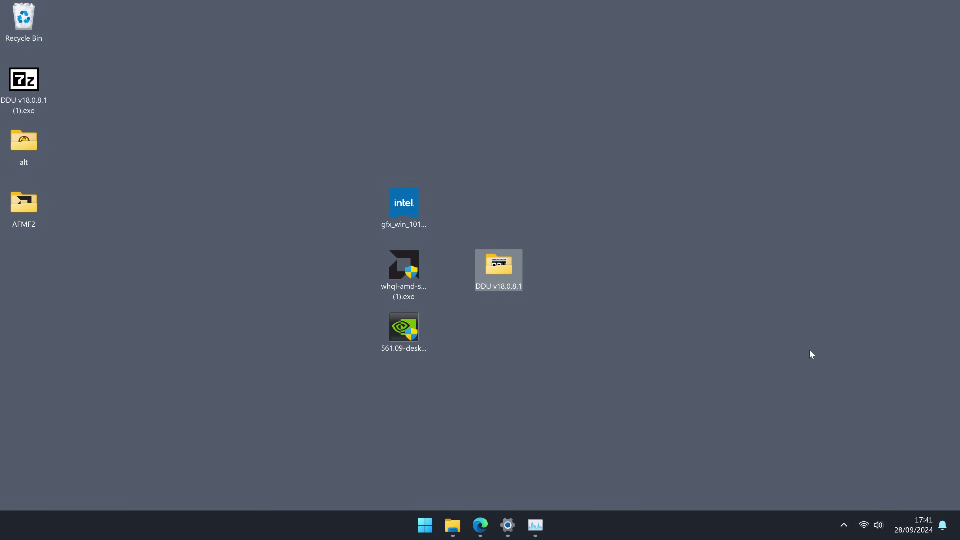
Step: Disable the Ethernet and Wi-Fi adapters in Advanced network settings, then minimize Settings
right_click(864, 526)
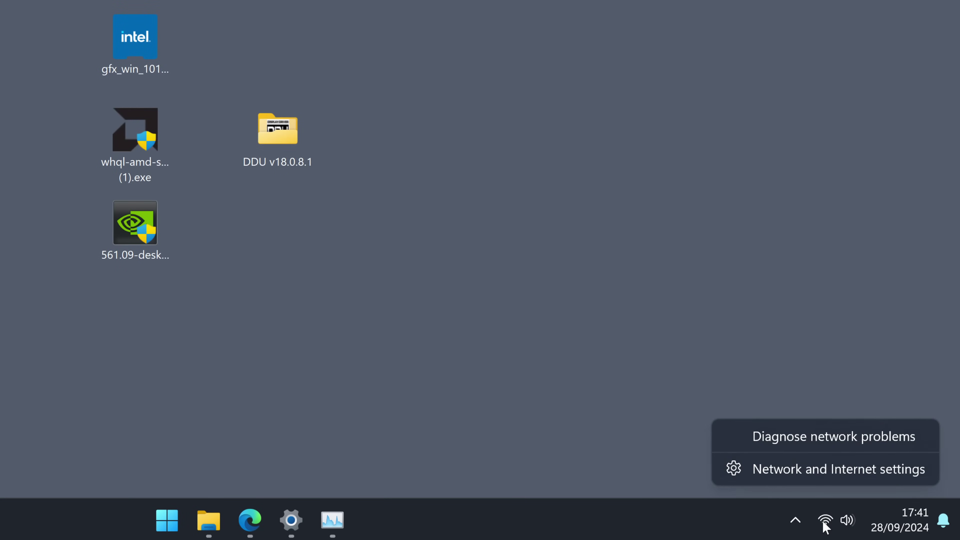
click(825, 474)
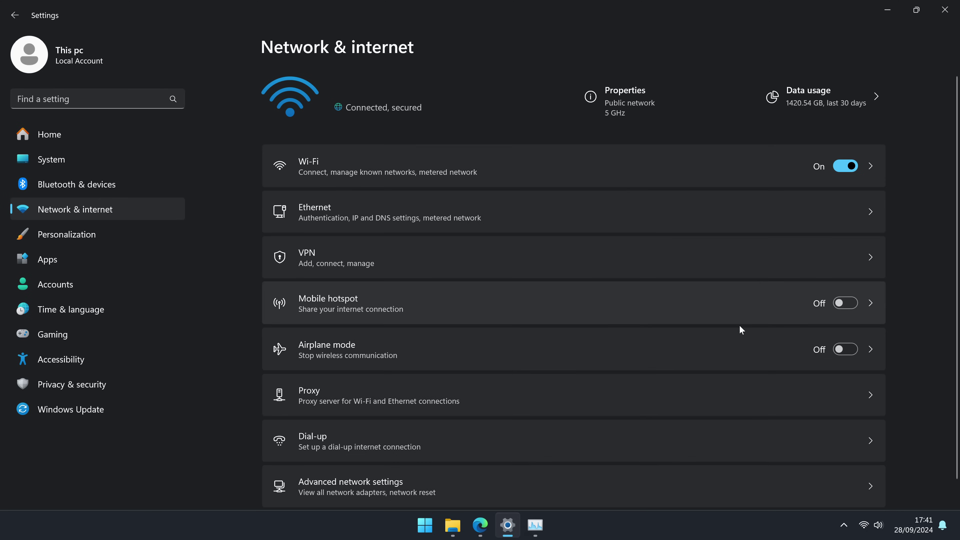
scroll(630, 211, down, 1)
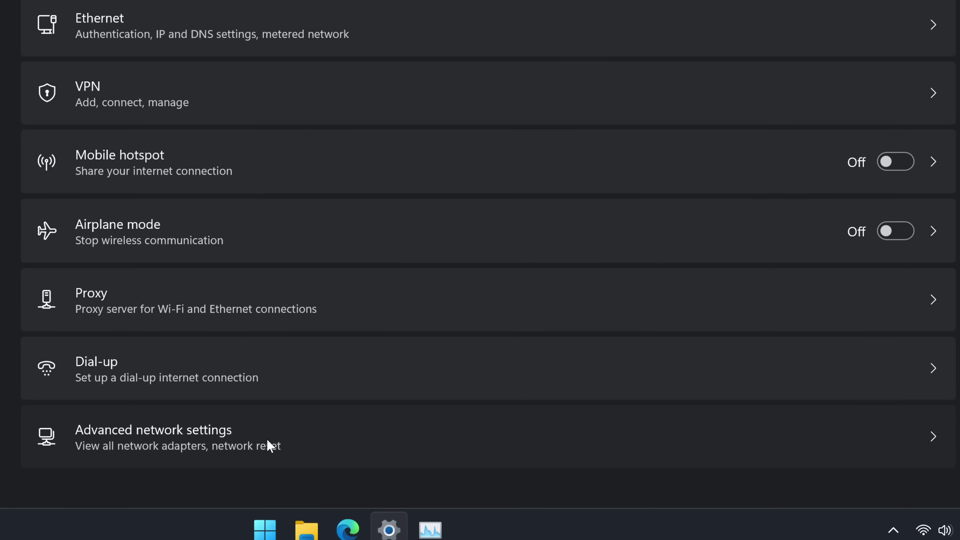
click(266, 438)
click(806, 106)
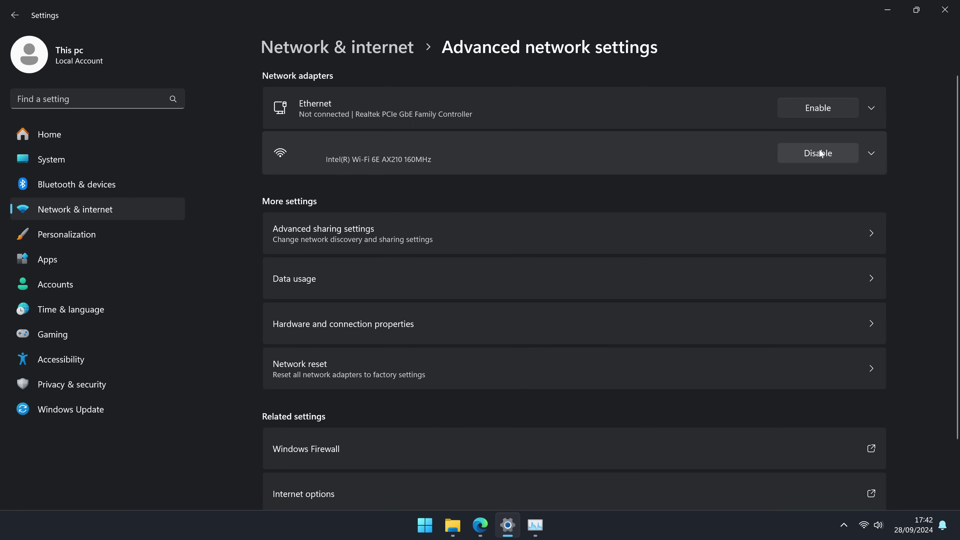
click(832, 154)
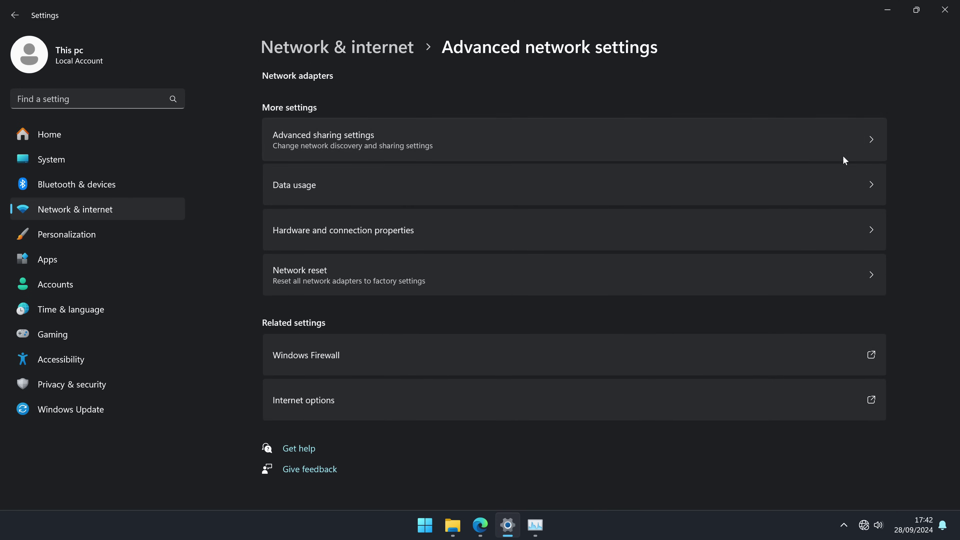
click(889, 17)
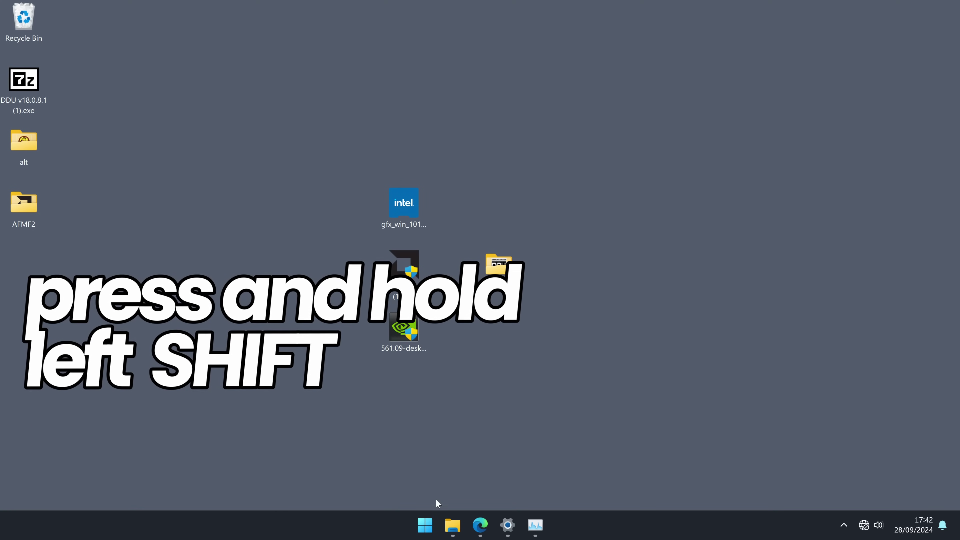
Step: Reboot into the Recovery Environment and restart through Troubleshoot > Advanced options > Startup Settings into Safe Mode
click(425, 525)
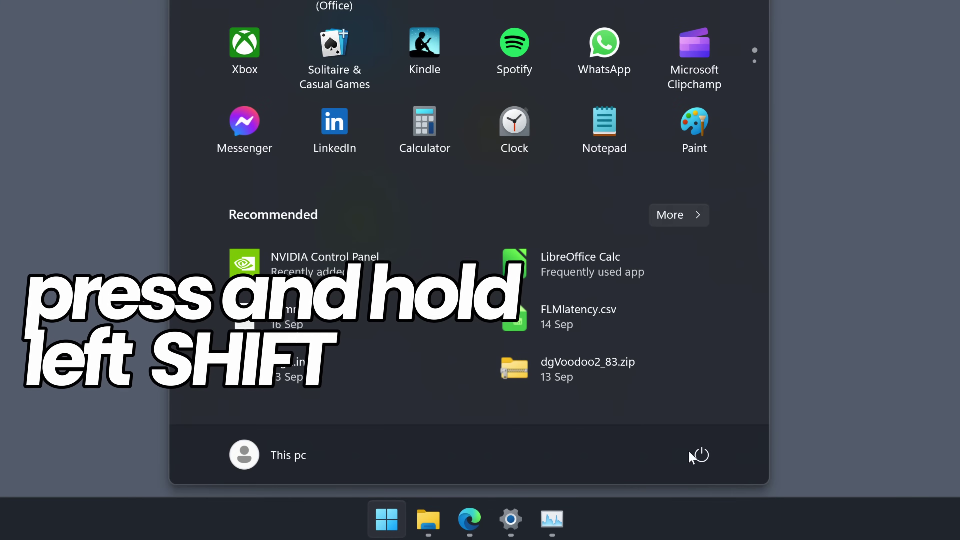
click(700, 454)
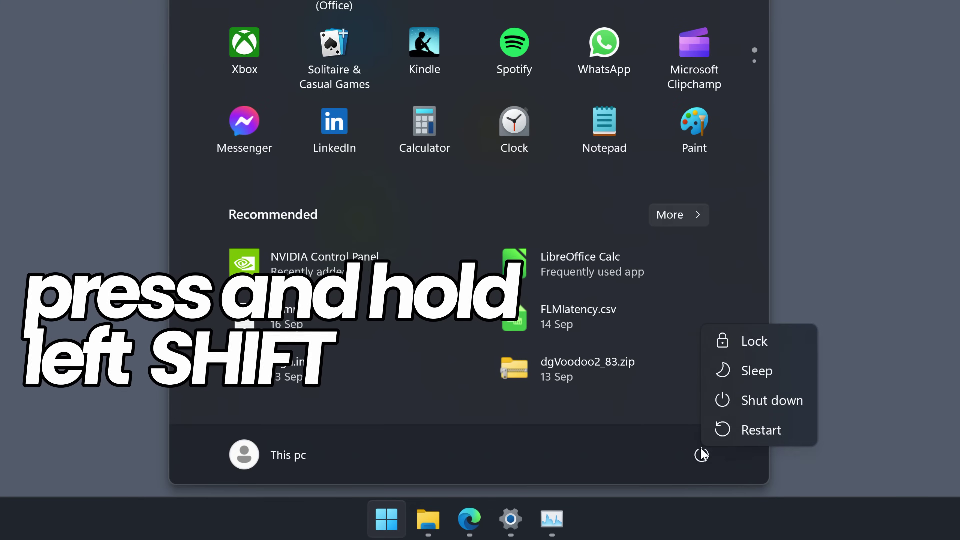
shift+click(758, 438)
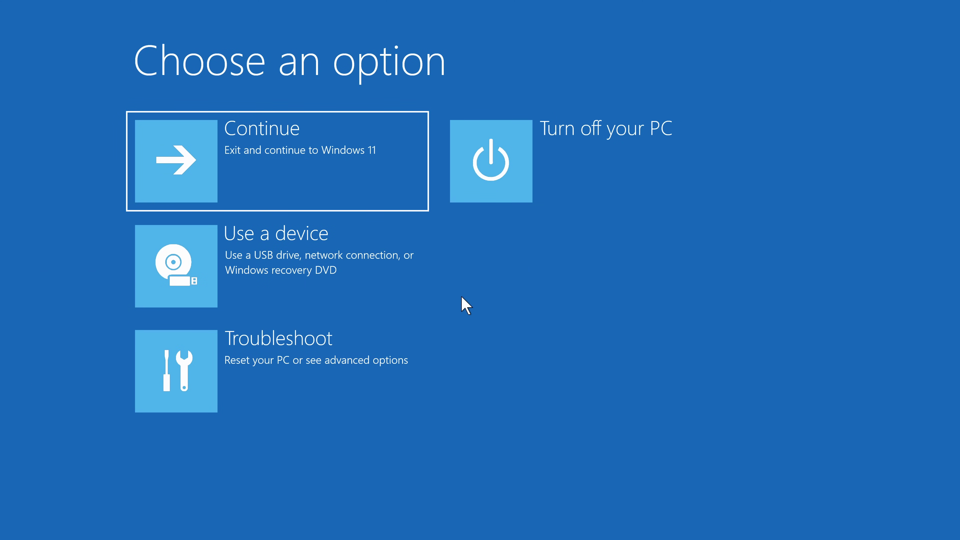
click(281, 359)
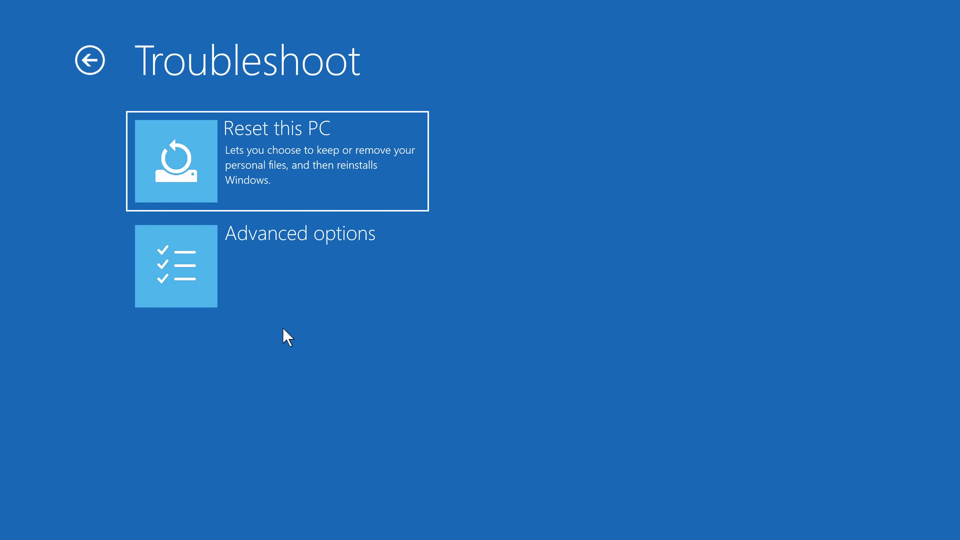
click(280, 265)
click(285, 261)
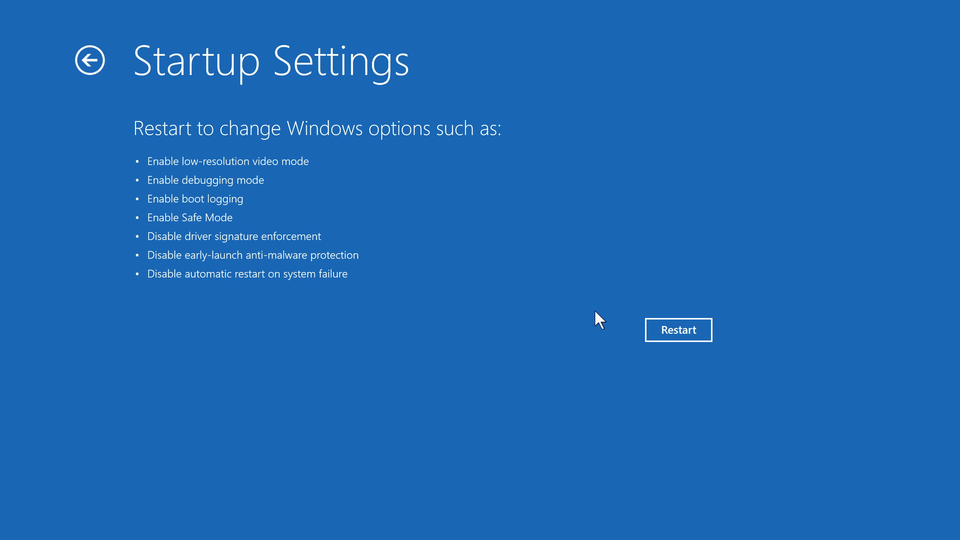
key(Return)
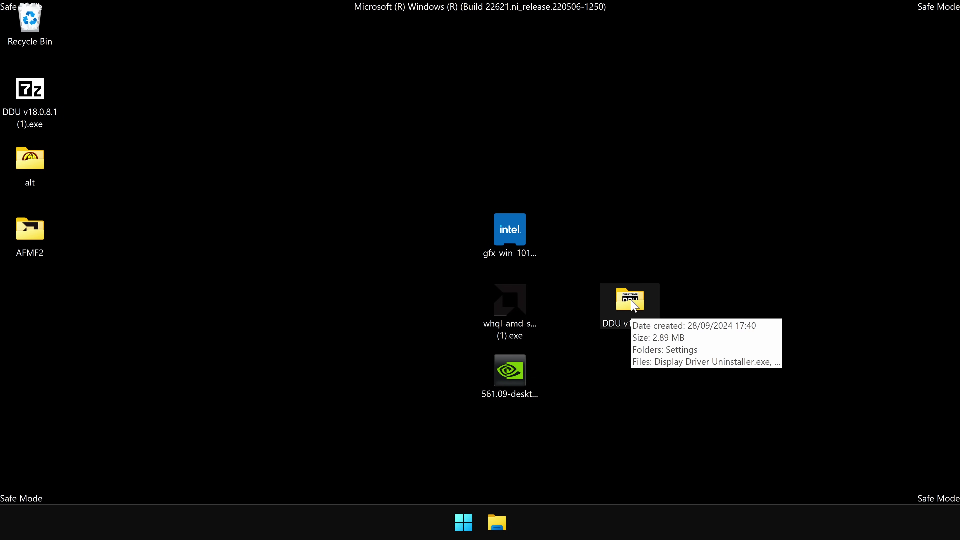
Step: Launch DDU v18.0.8.1, dismiss the first-launch notice and close the Options window
double_click(635, 287)
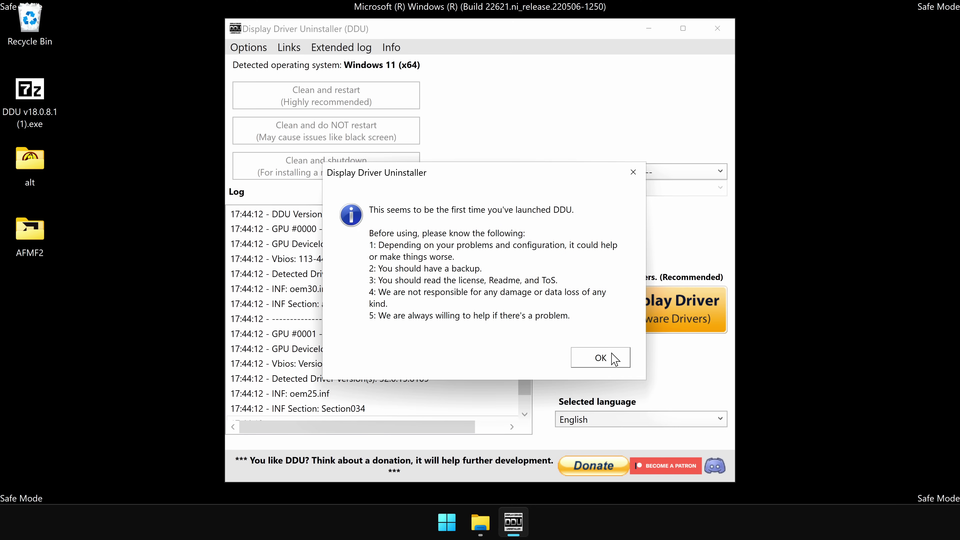
click(601, 358)
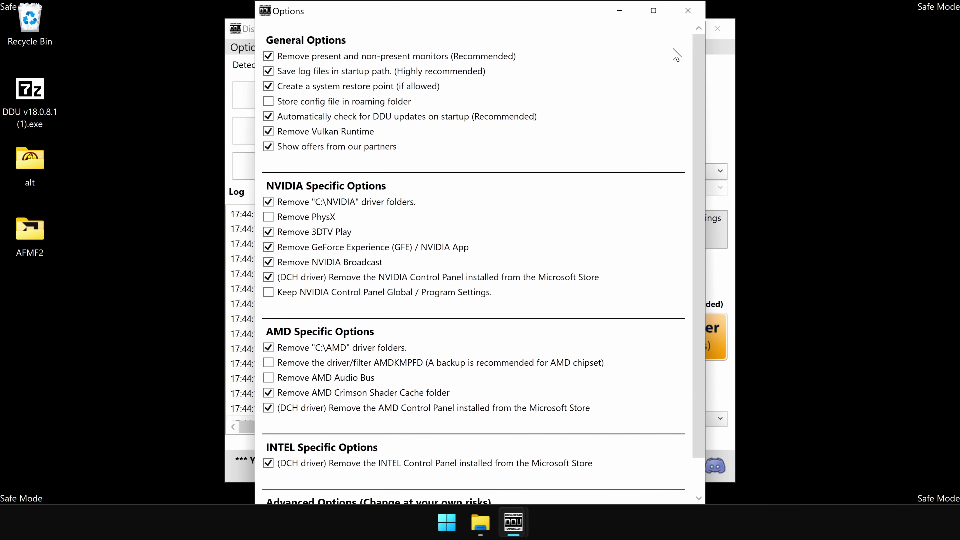
click(683, 15)
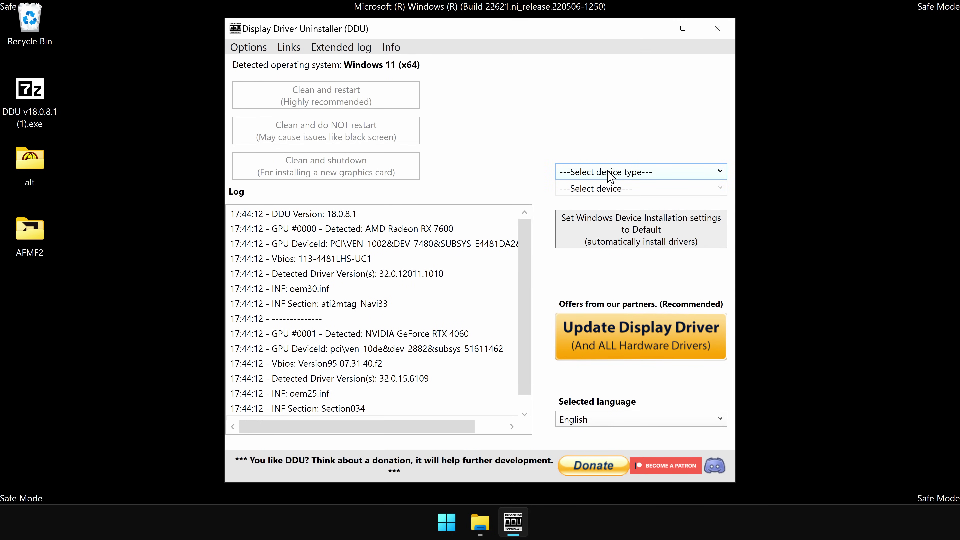
Step: Set device type to GPU and maker to NVIDIA, then run Clean and restart
click(620, 172)
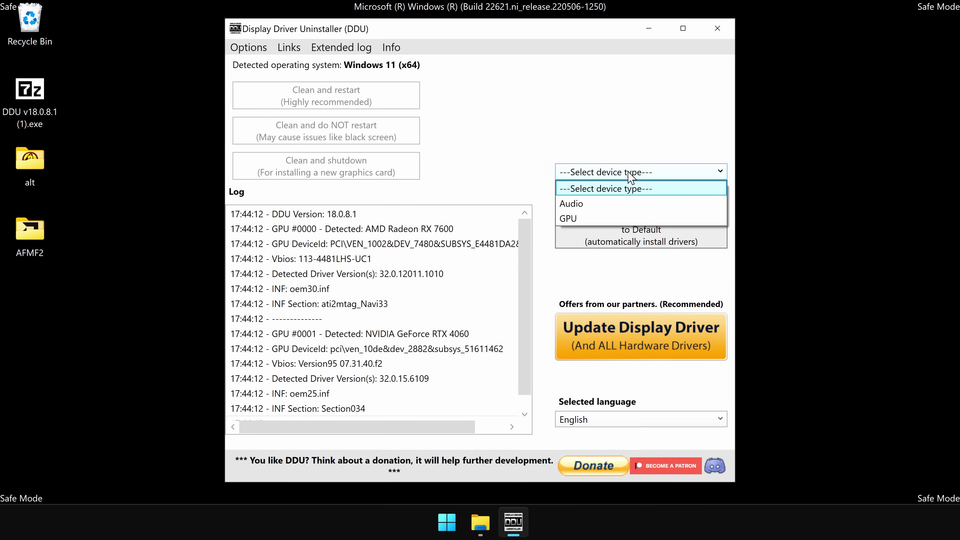
click(583, 218)
click(564, 191)
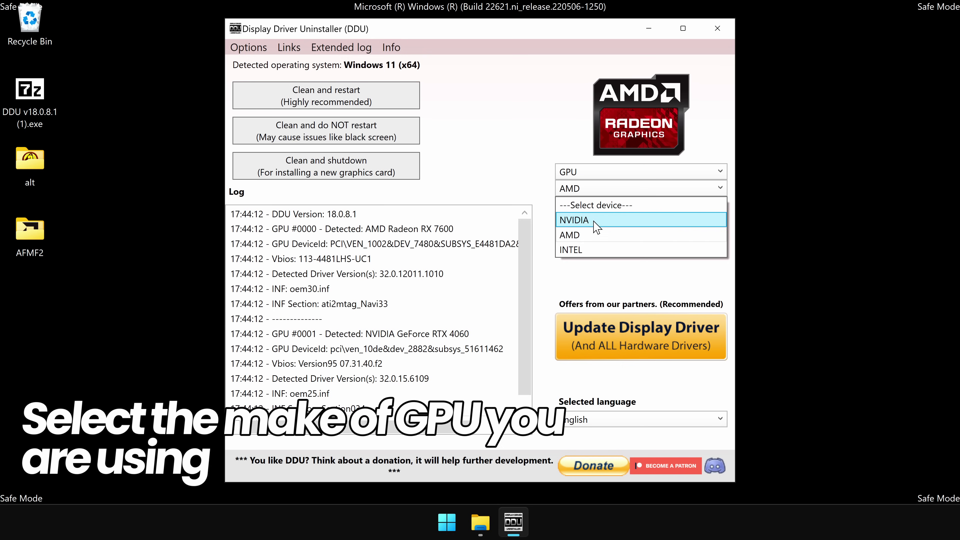
click(586, 220)
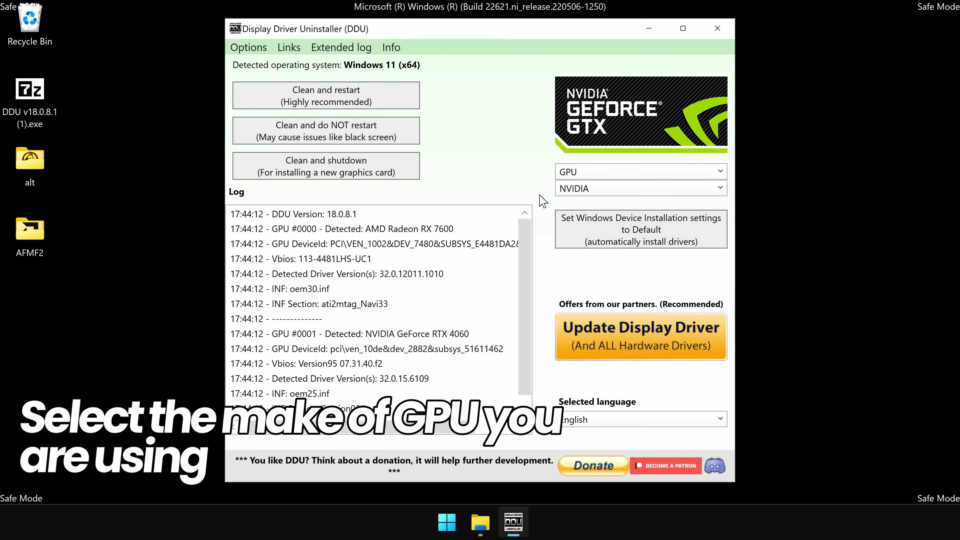
click(331, 104)
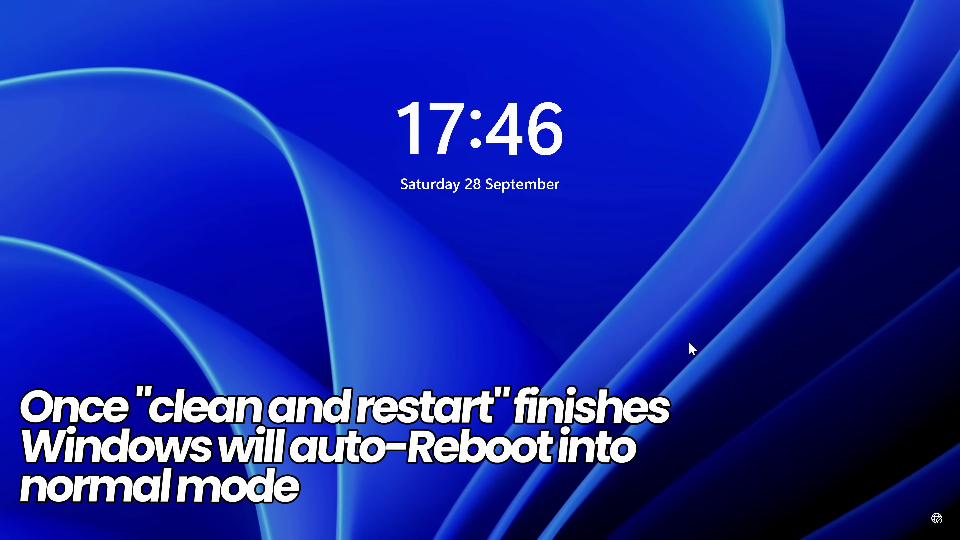
Step: Sign in with the account password and close the finished NVIDIA 561.09 driver installer
click(691, 346)
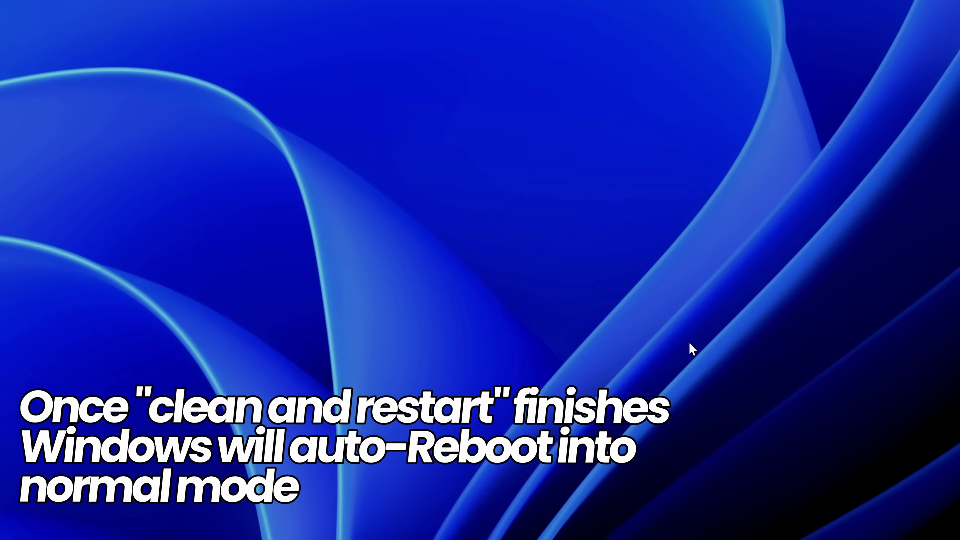
text(****)
key(Return)
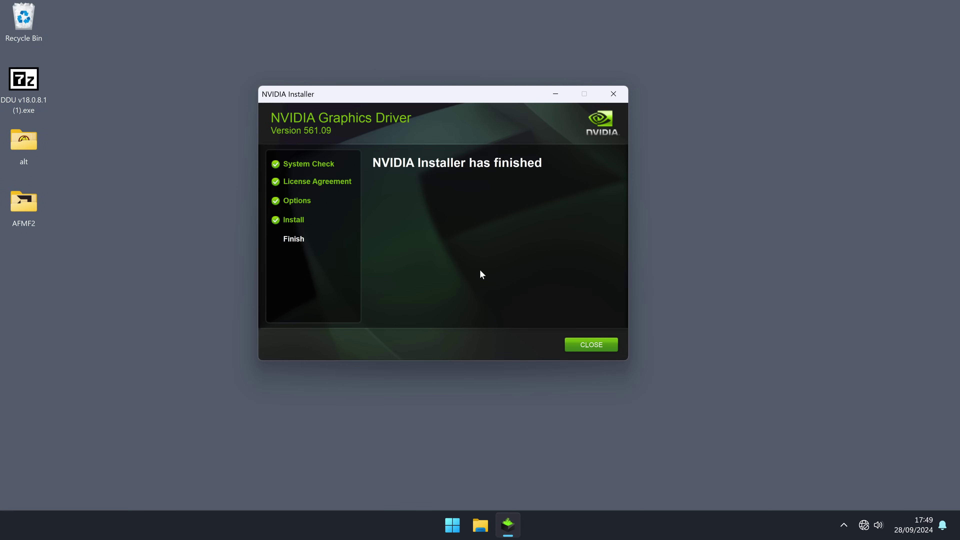
click(594, 344)
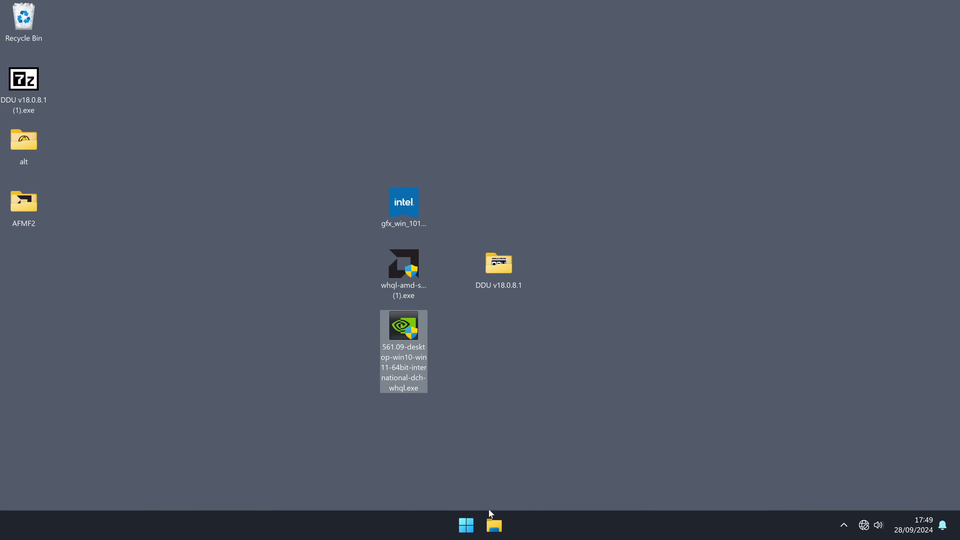
Step: Restart, enable the Ethernet adapter in Advanced network settings, and minimize Settings
click(467, 526)
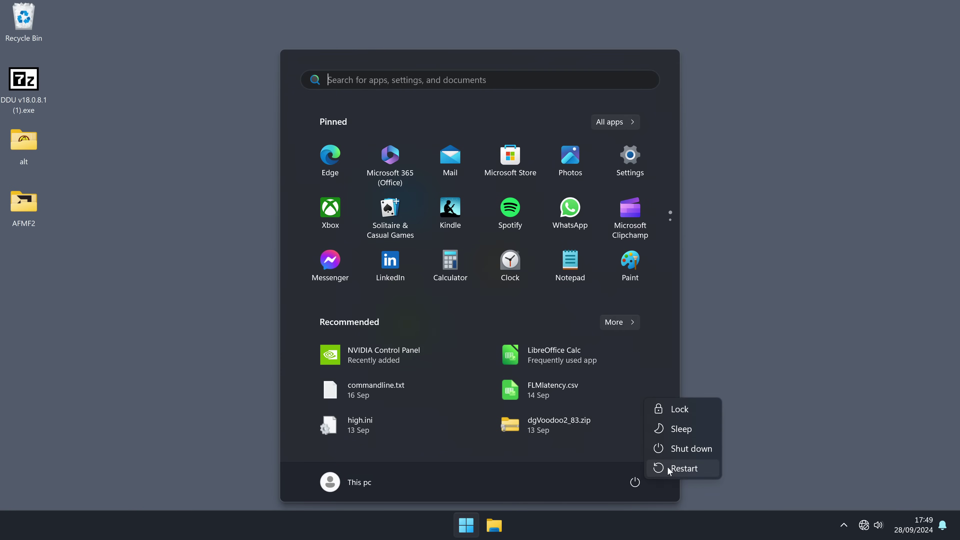
click(677, 470)
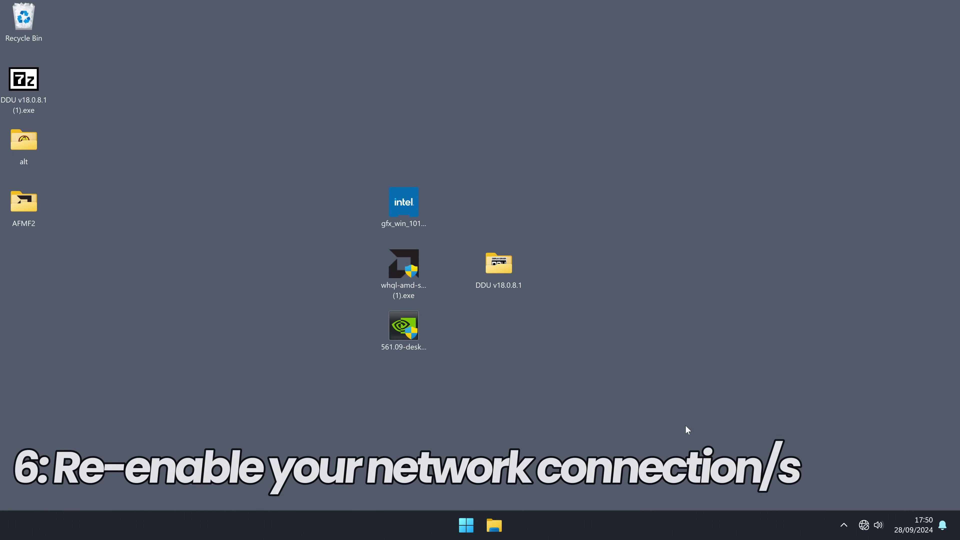
right_click(866, 527)
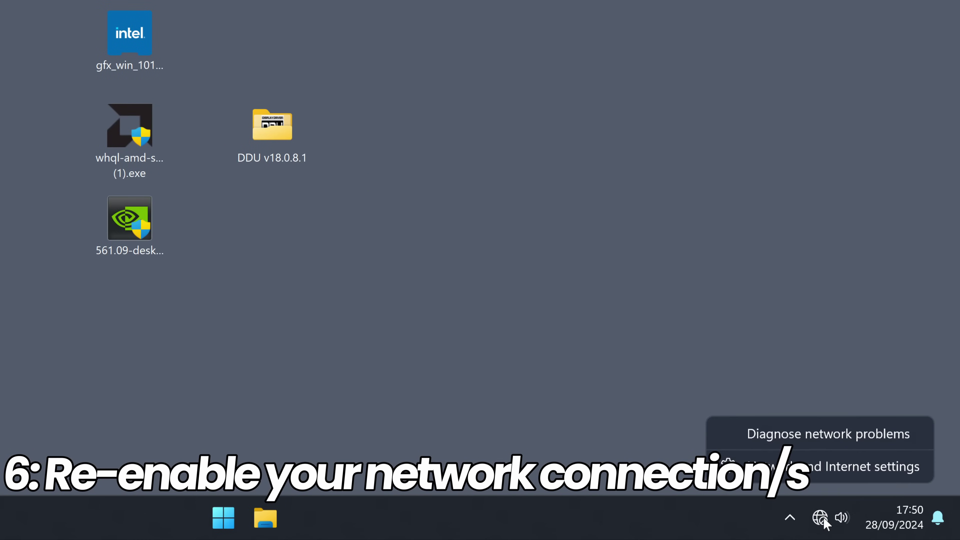
click(869, 466)
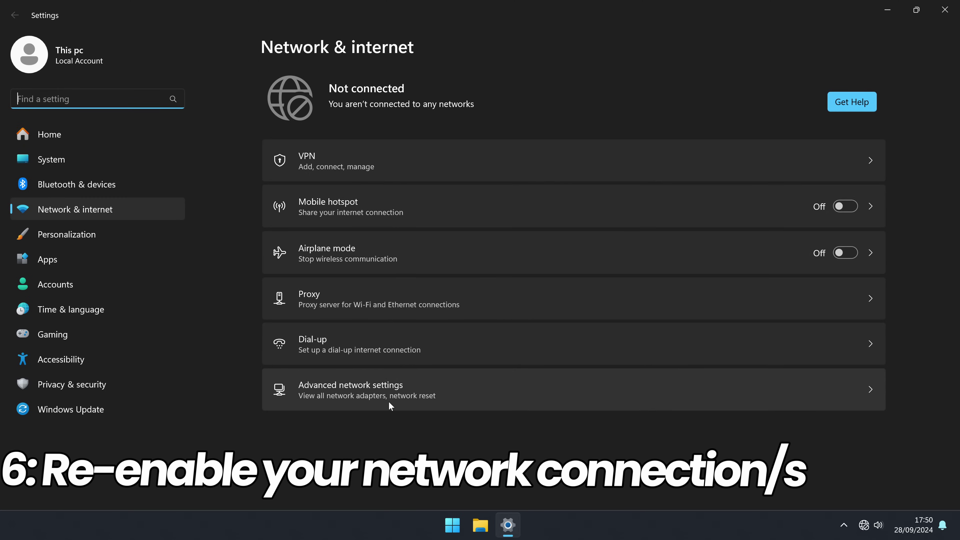
click(390, 407)
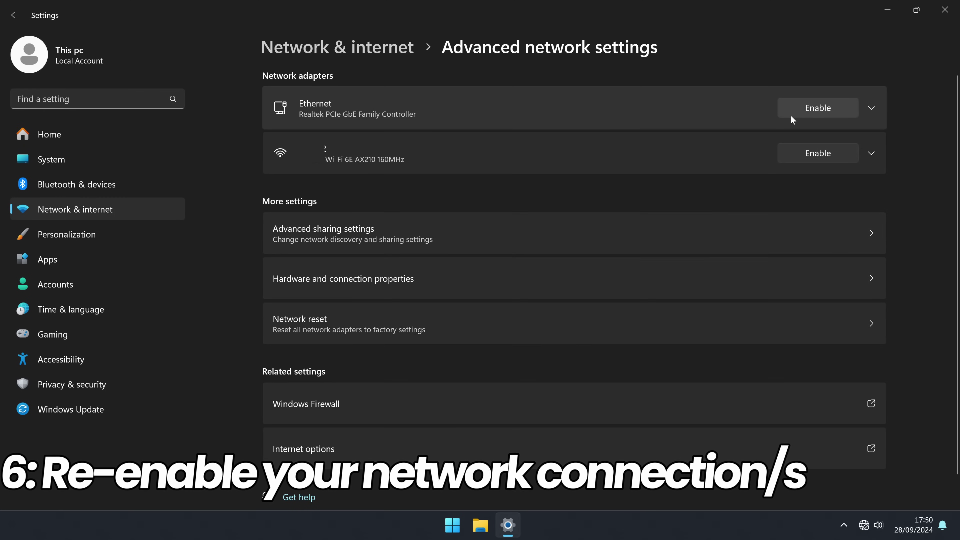
click(793, 115)
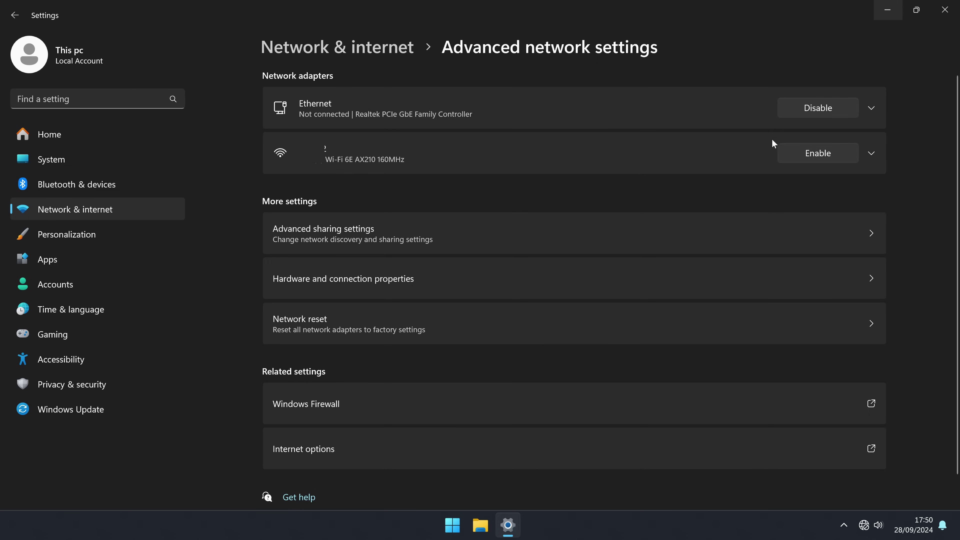
key(super+d)
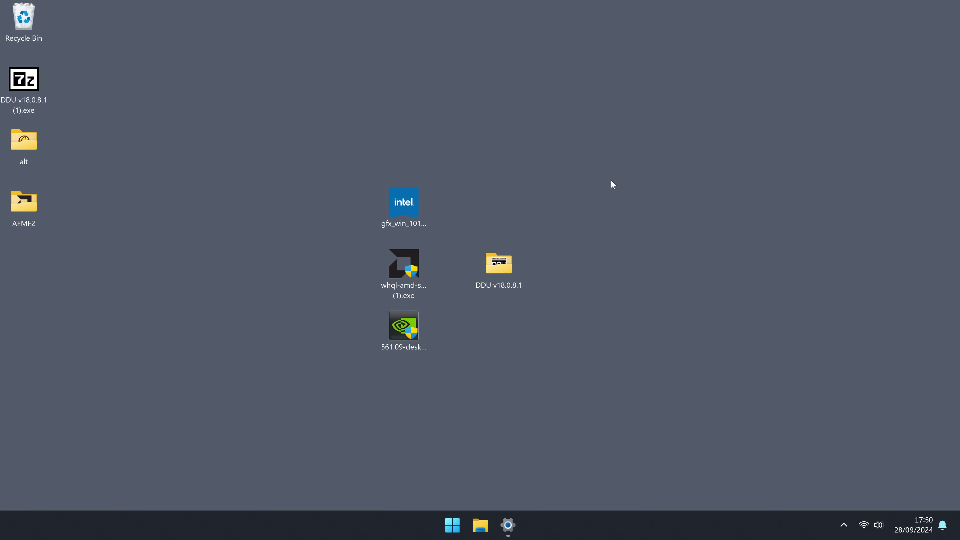
right_click(613, 184)
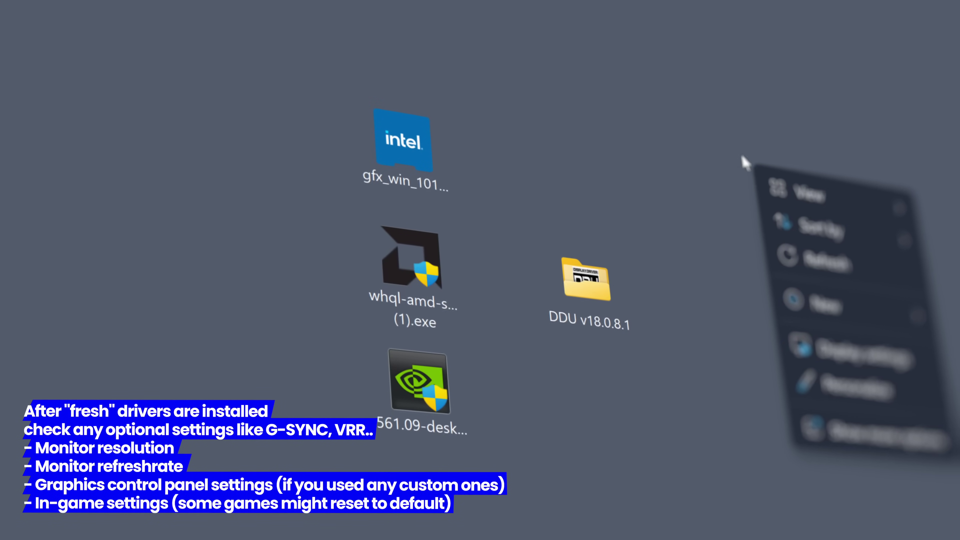
click(851, 447)
right_click(833, 450)
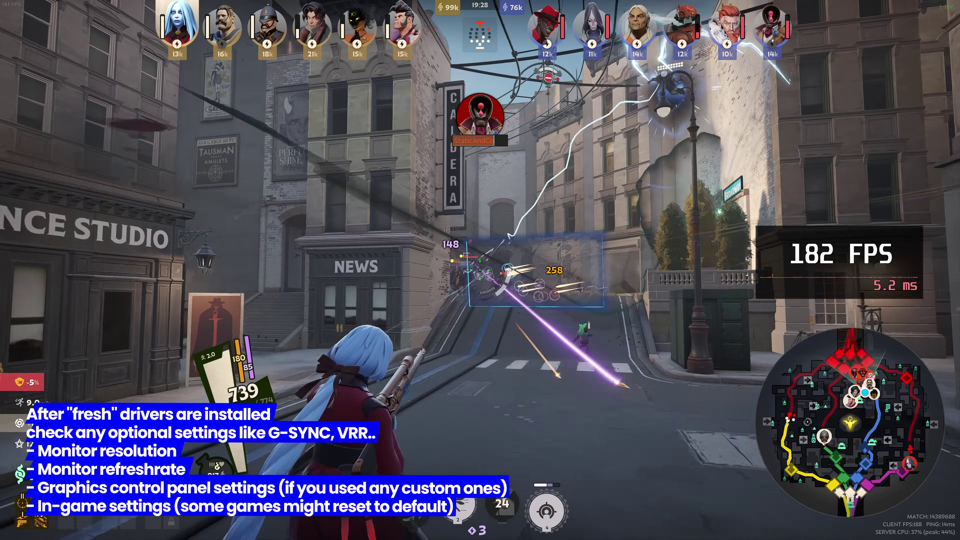
key(2)
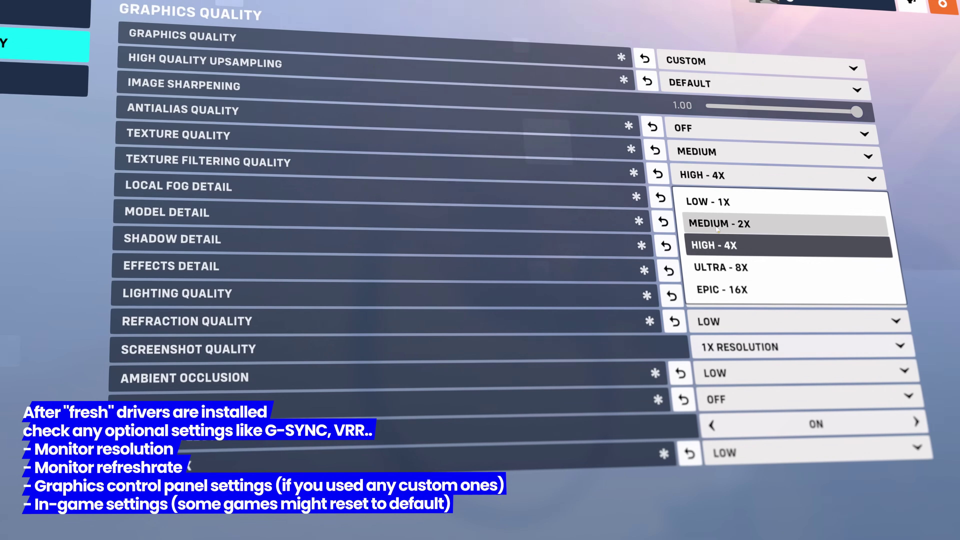
click(715, 245)
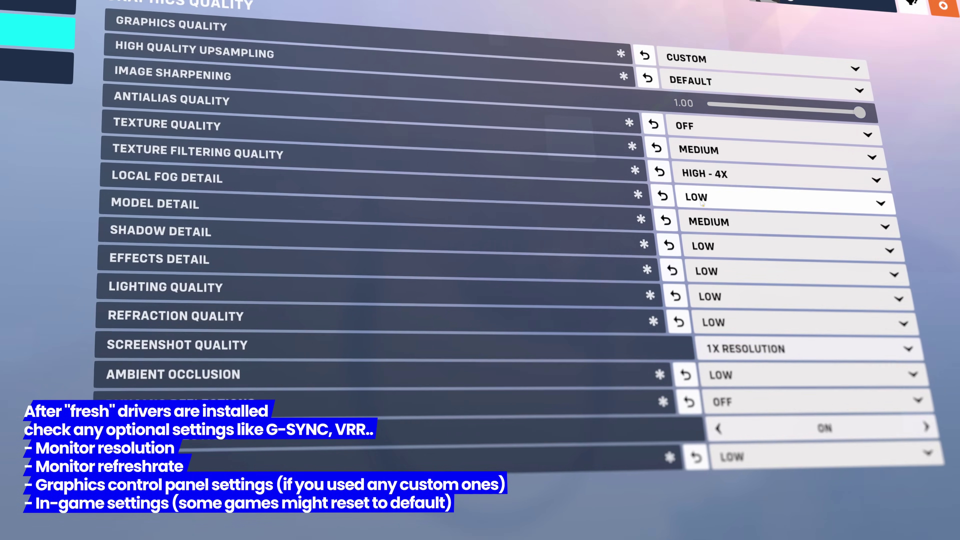